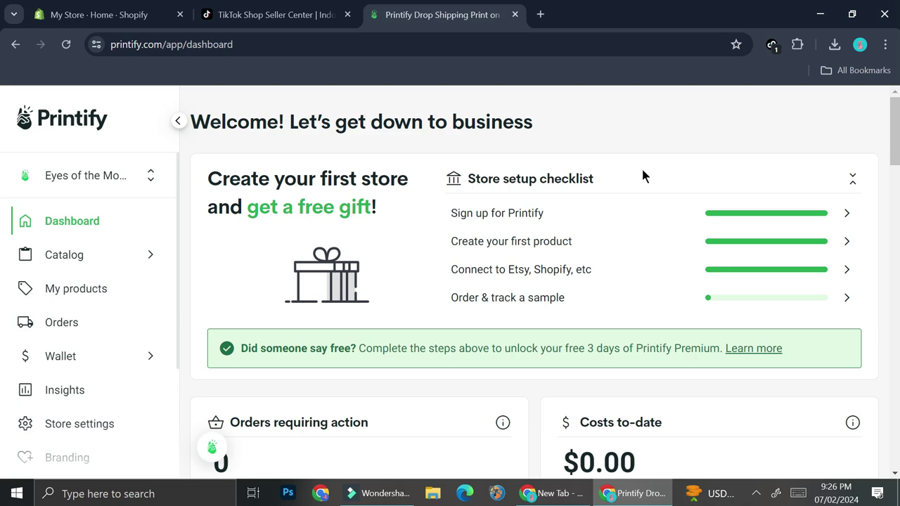
# Start adding a new TikTok store in Printify and review the connection page's requirements, store options and FAQ.
pyautogui.click(239, 8)
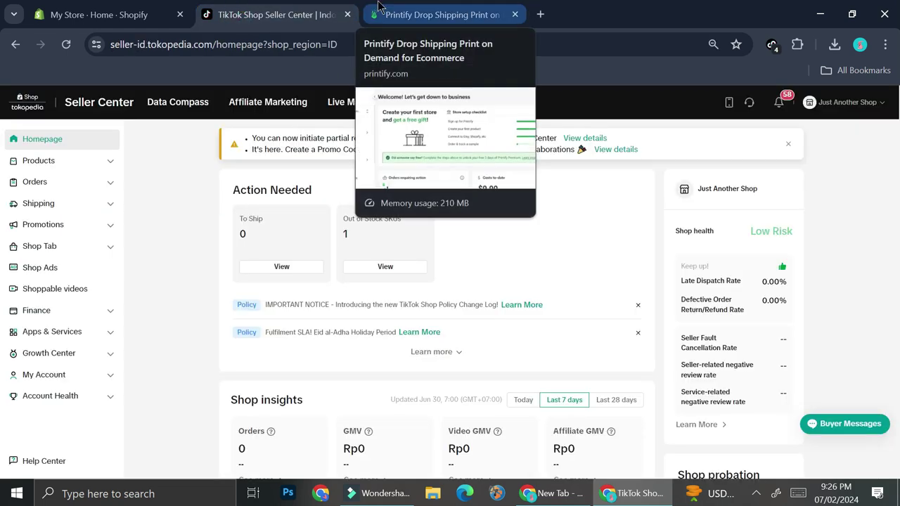
pyautogui.click(442, 16)
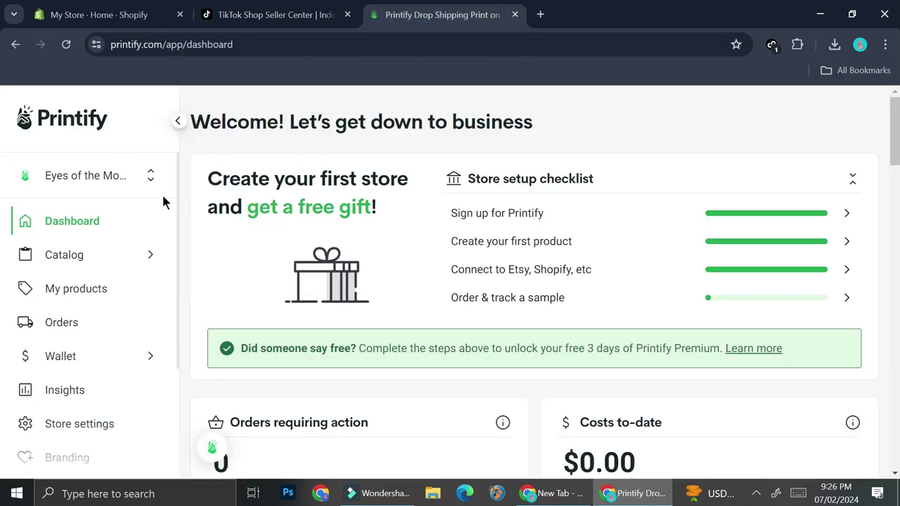
pyautogui.click(106, 171)
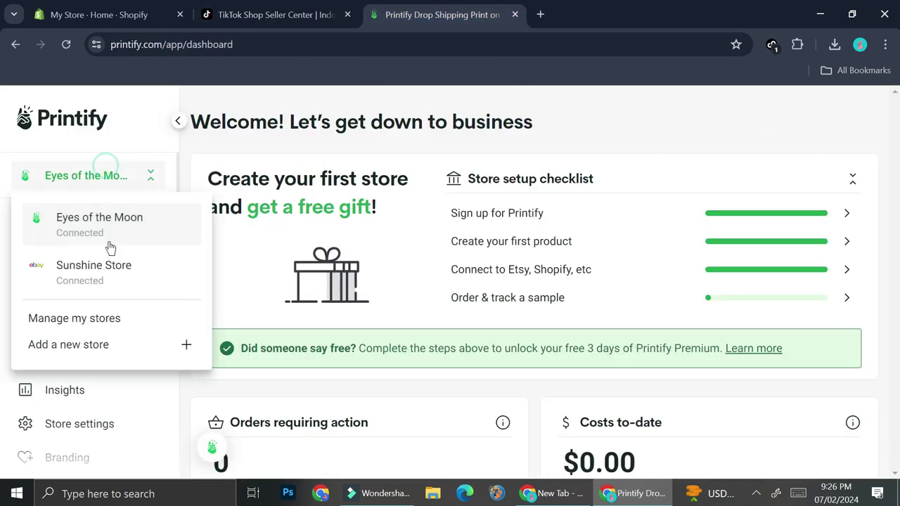
pyautogui.click(124, 343)
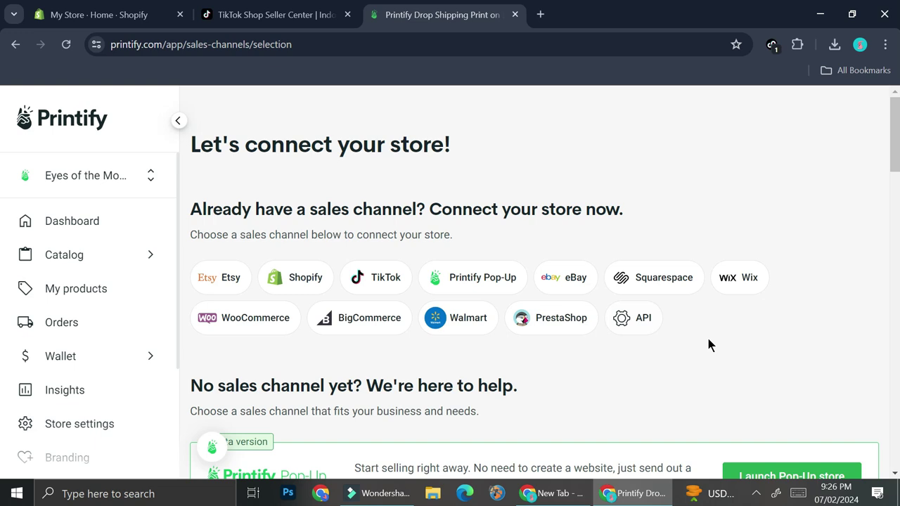
pyautogui.click(402, 279)
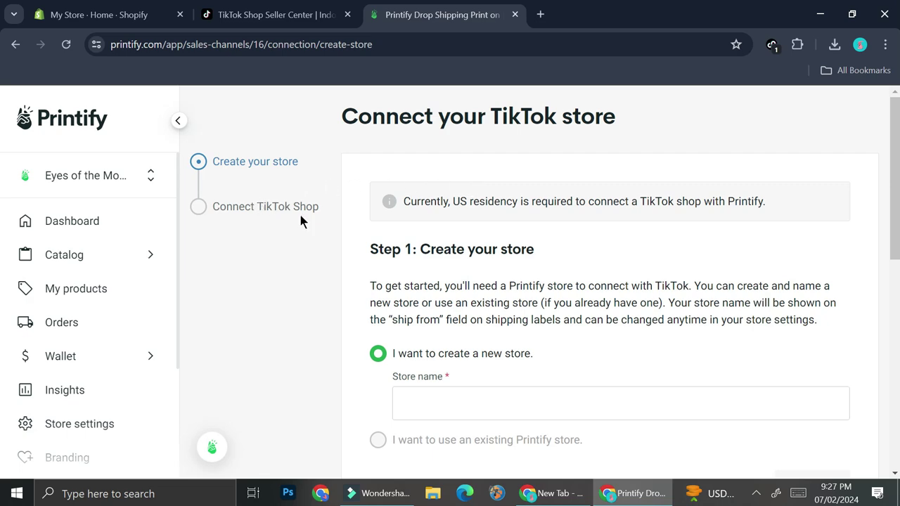
pyautogui.click(624, 197)
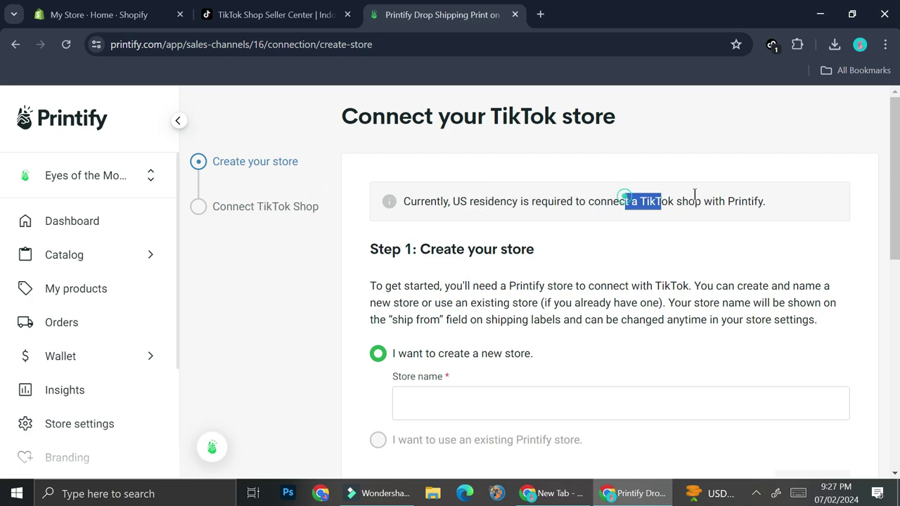
pyautogui.scroll(-2, 548, 239)
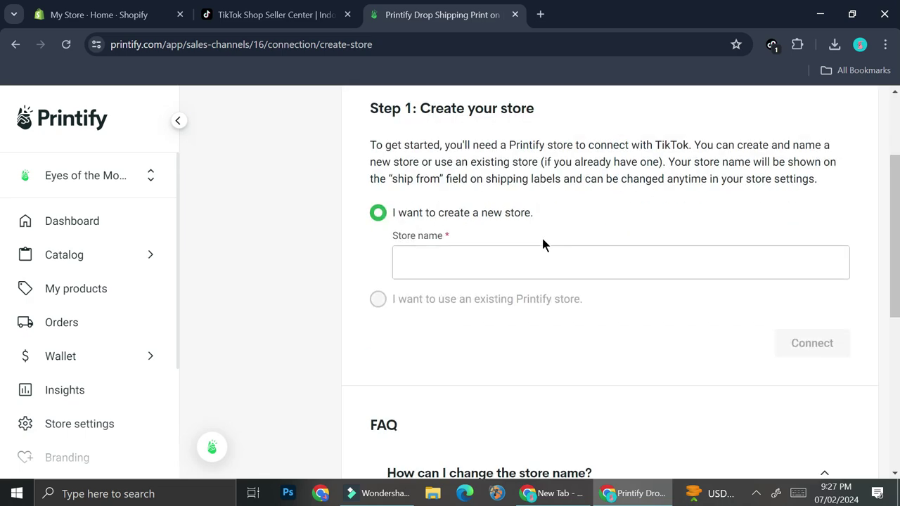
pyautogui.scroll(-5, 543, 244)
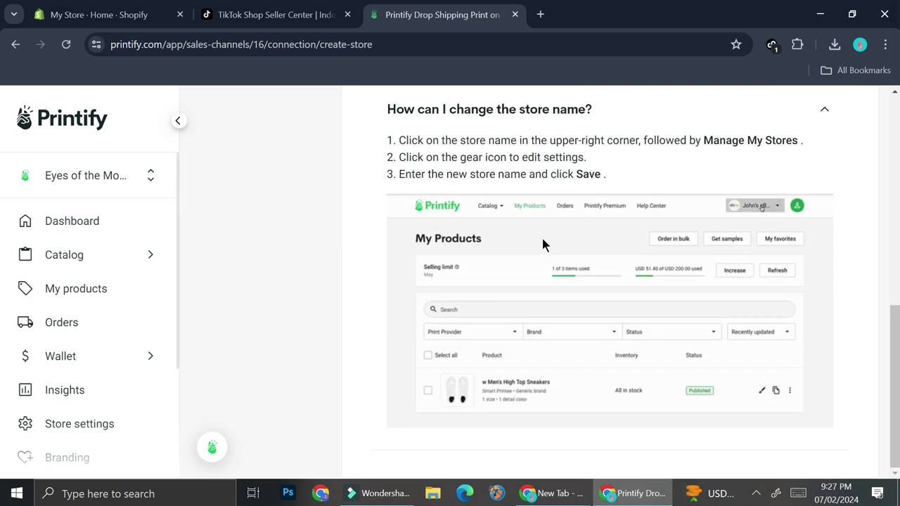
pyautogui.scroll(7, 542, 243)
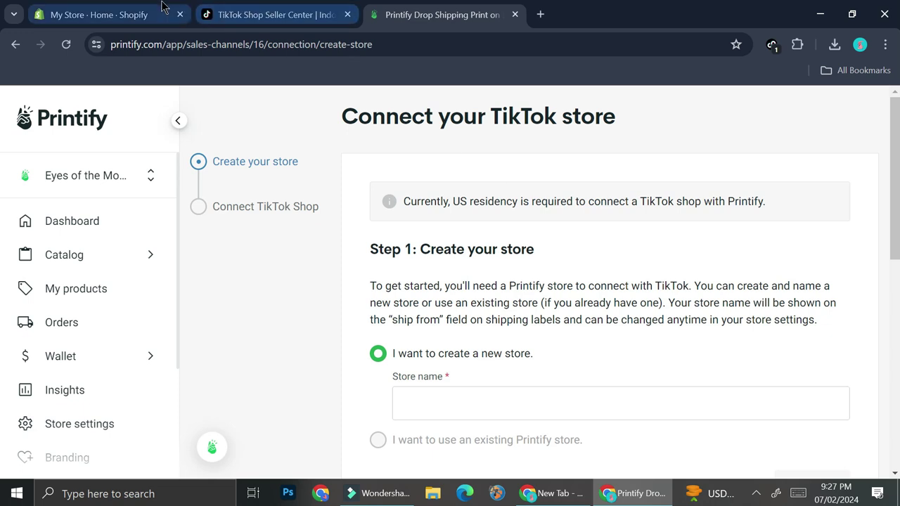
# Switch to the Shopify admin, search its apps for "tiktok" and open the TikTok app's store listing.
pyautogui.click(124, 11)
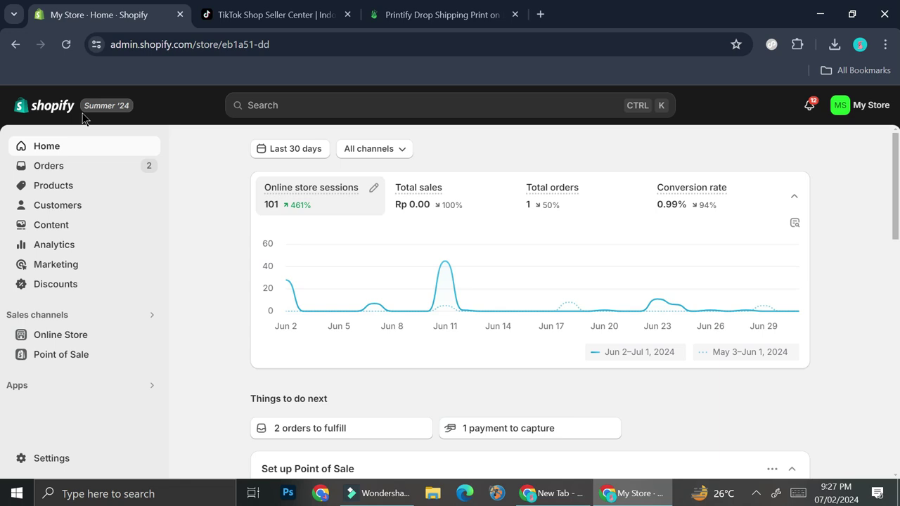
pyautogui.click(344, 103)
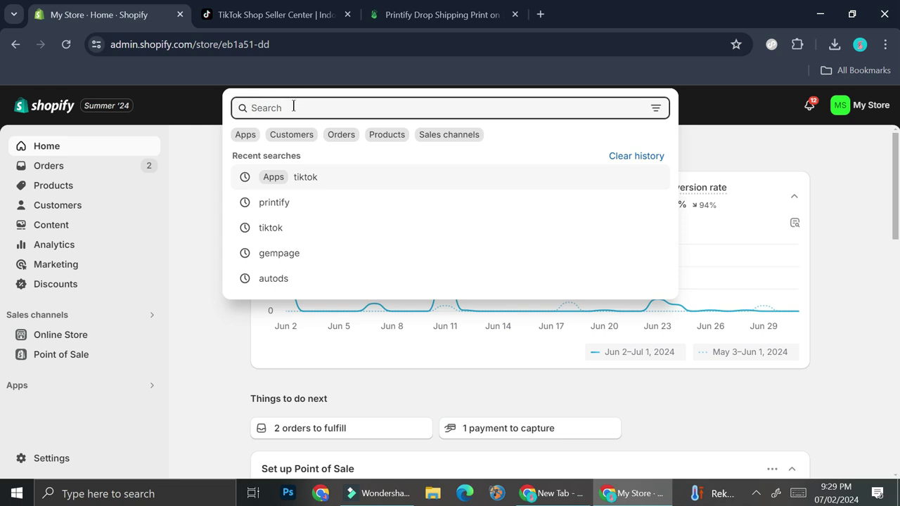
pyautogui.click(303, 179)
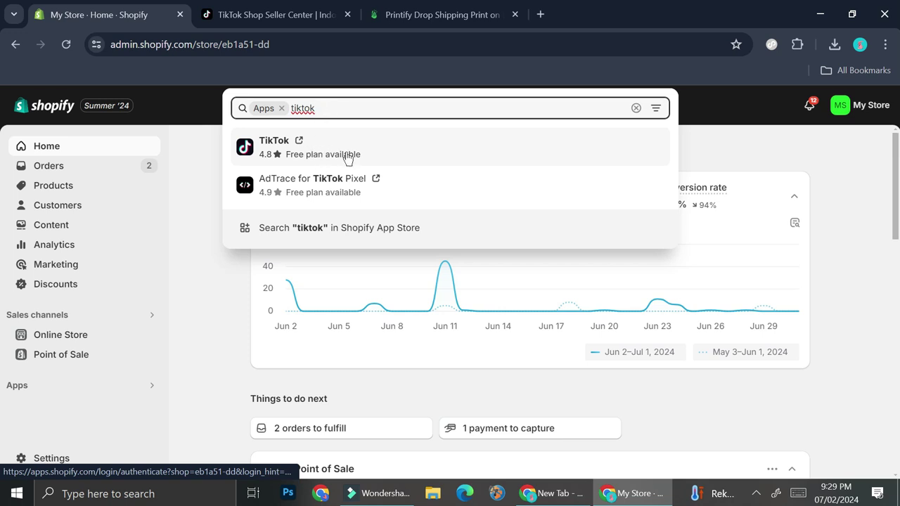
pyautogui.click(310, 144)
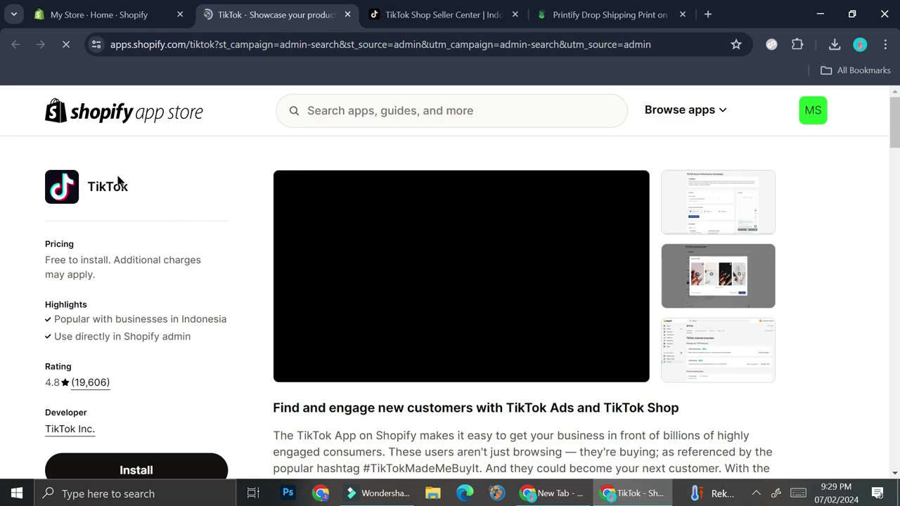
# Install the TikTok app on the Shopify store and authorize its requested data access.
pyautogui.scroll(-1, 141, 155)
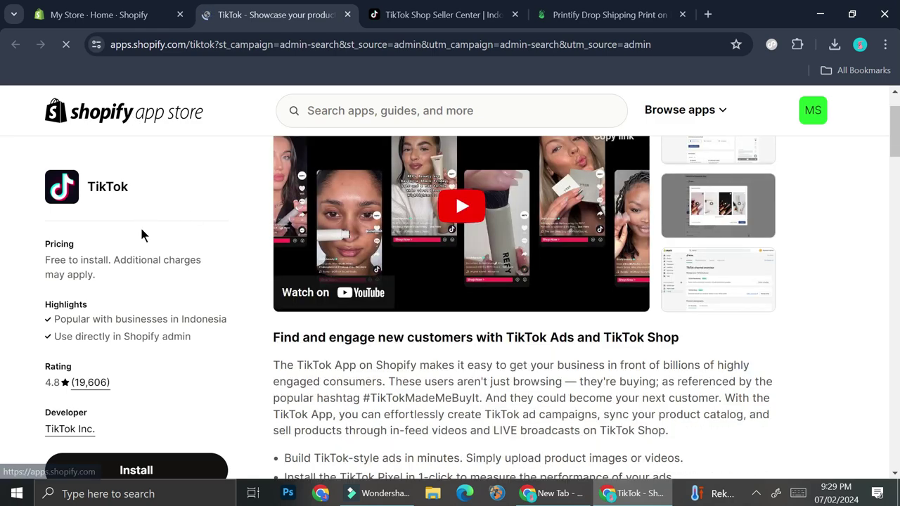
pyautogui.scroll(-1, 148, 281)
pyautogui.click(164, 472)
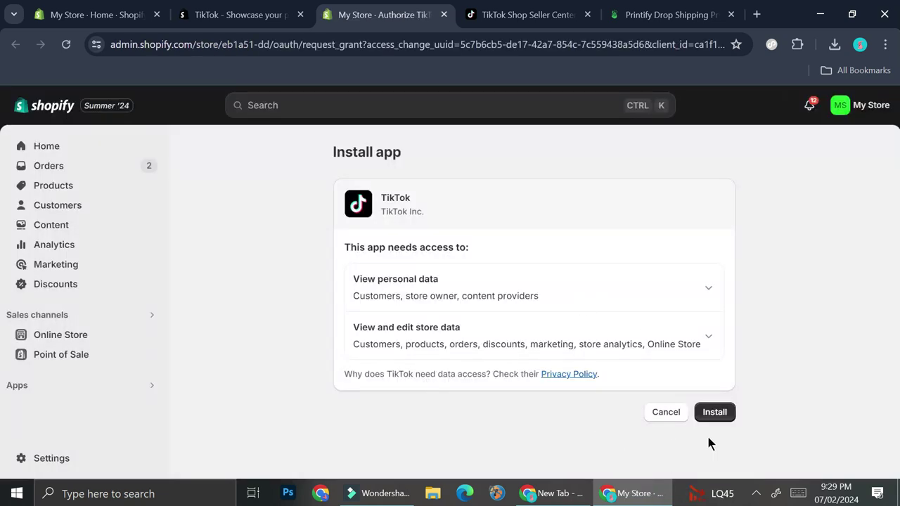
pyautogui.click(731, 414)
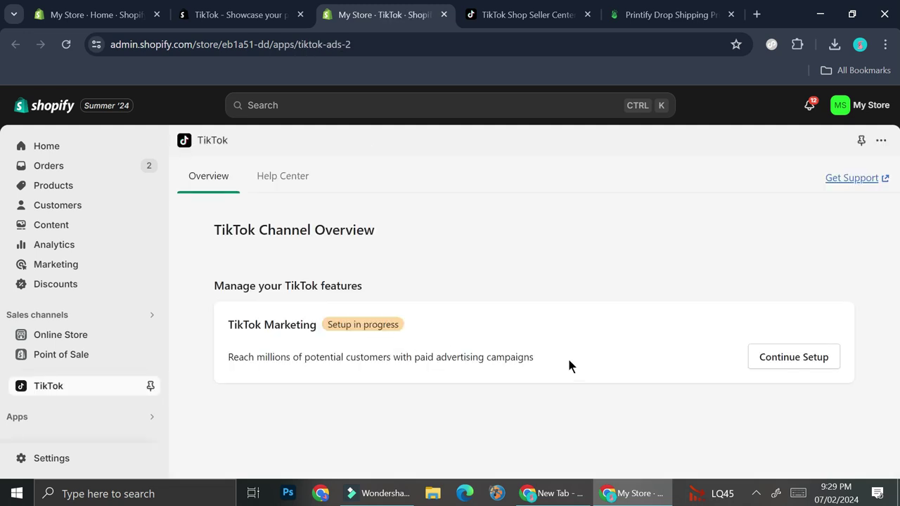
# Continue the TikTok Marketing setup by connecting TikTok For Business through the TikTok login and linking the Just Another Shop Business Center account.
pyautogui.click(811, 359)
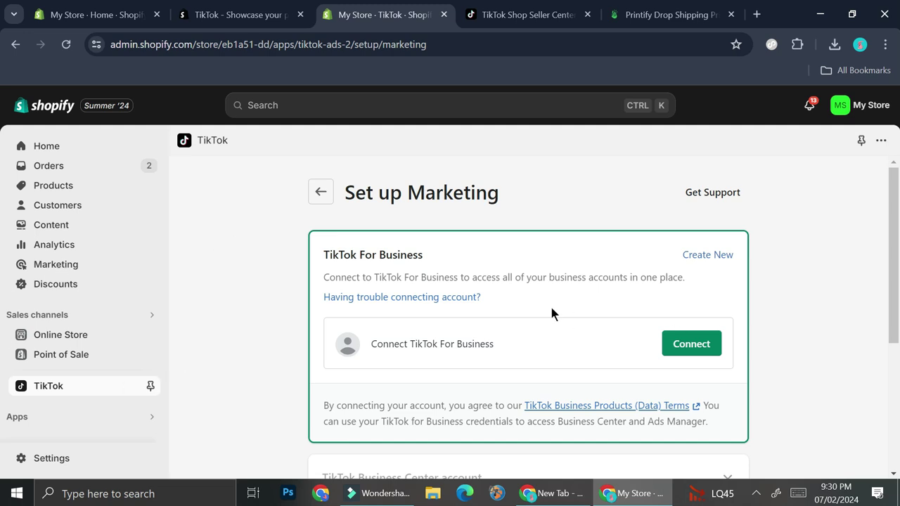
pyautogui.click(679, 345)
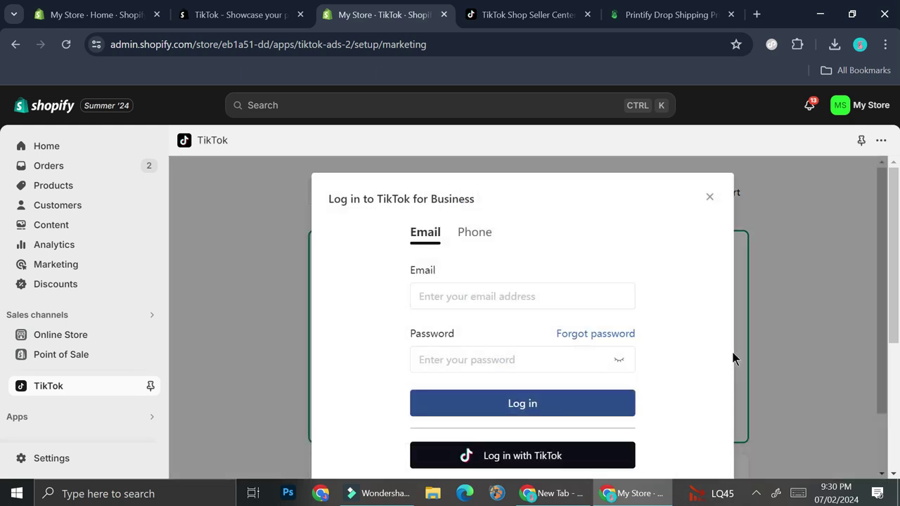
pyautogui.scroll(-1, 527, 351)
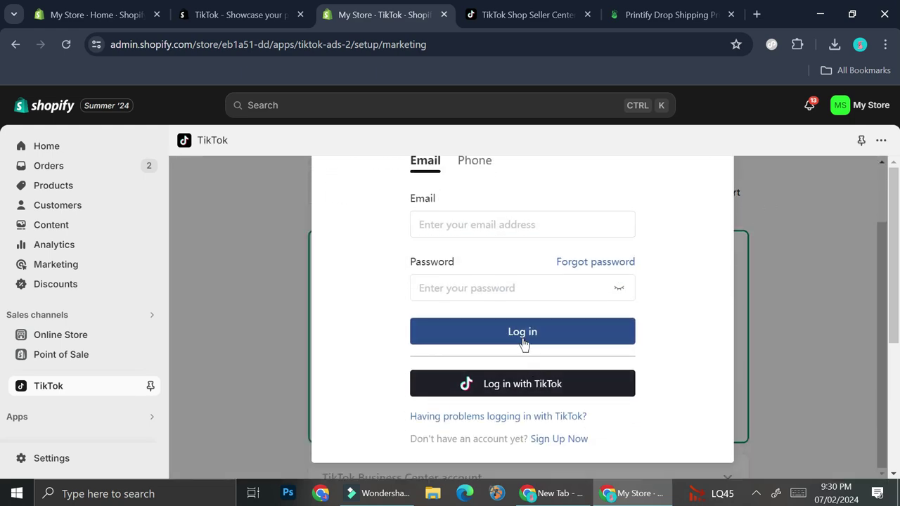
pyautogui.scroll(2, 534, 270)
pyautogui.click(522, 455)
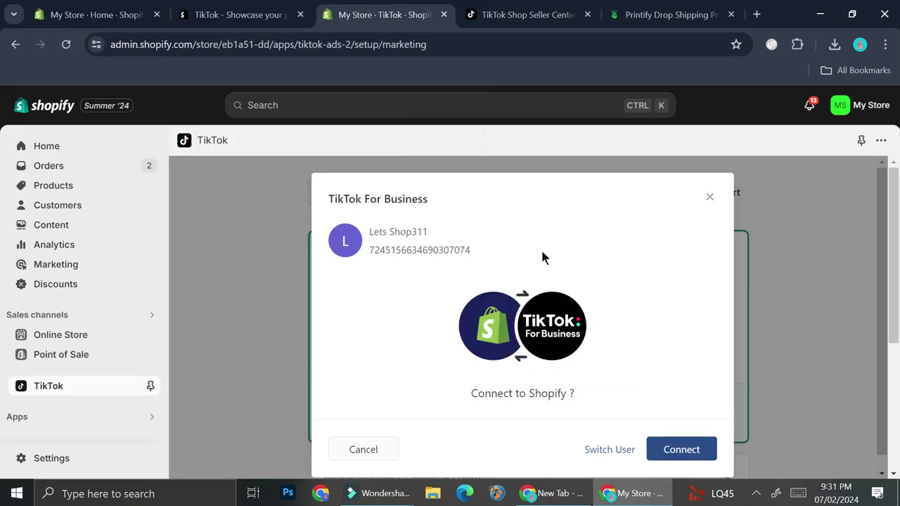
pyautogui.click(680, 443)
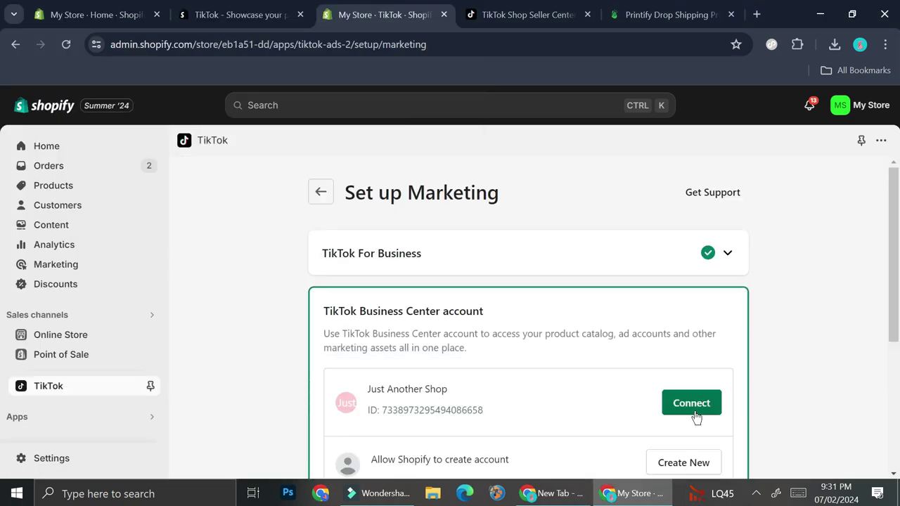
pyautogui.scroll(-1, 681, 403)
pyautogui.click(694, 331)
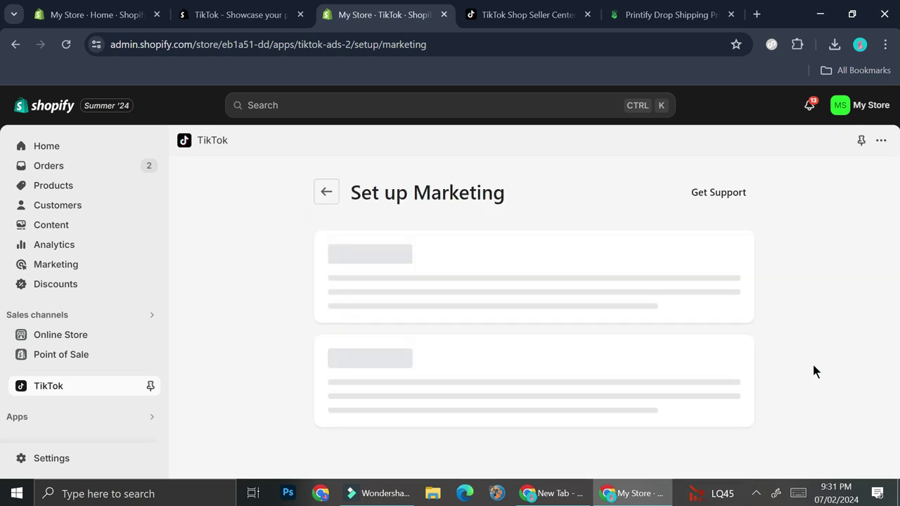
# Create a new TikTok Ads Manager account with the prefilled business details, accept its terms, and sign up and connect it.
pyautogui.scroll(-2, 609, 380)
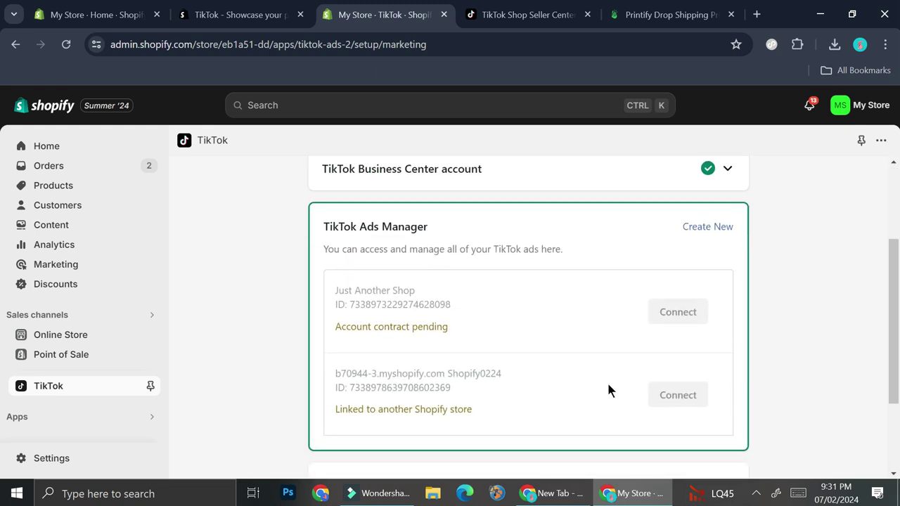
pyautogui.scroll(-2, 526, 291)
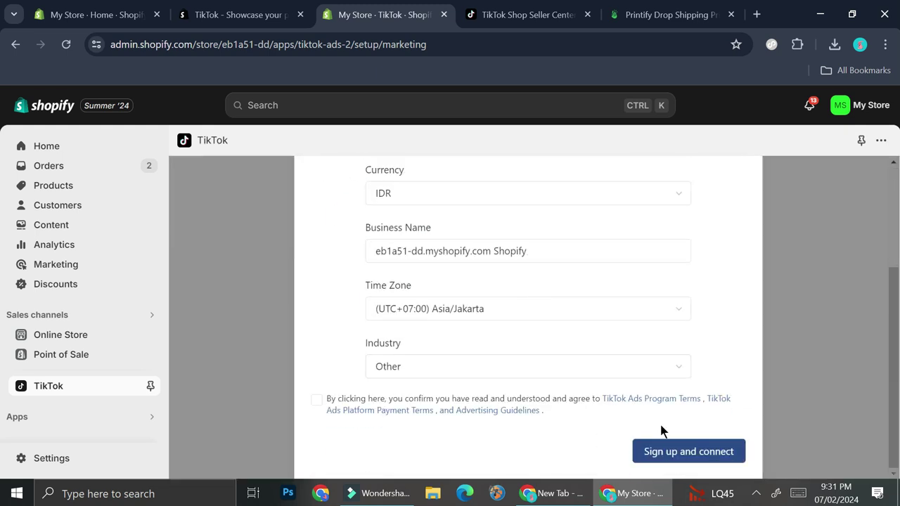
pyautogui.click(678, 452)
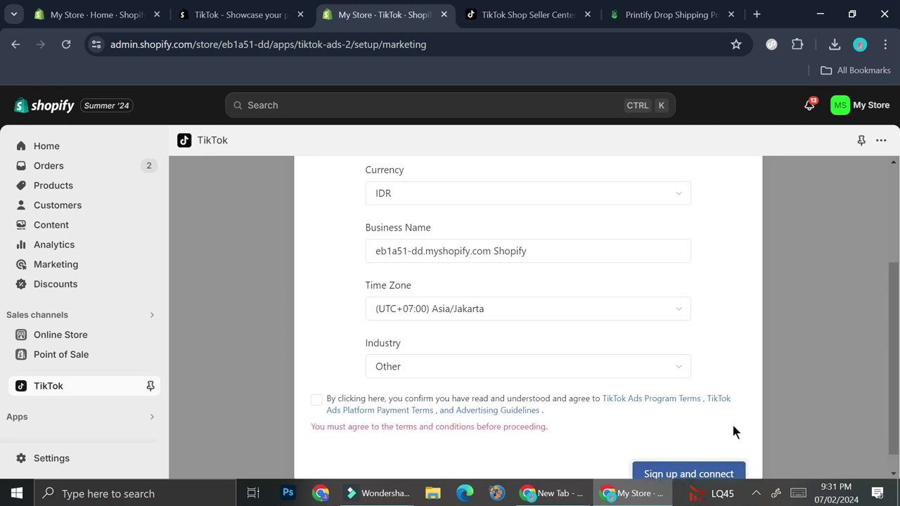
pyautogui.click(317, 400)
pyautogui.click(695, 452)
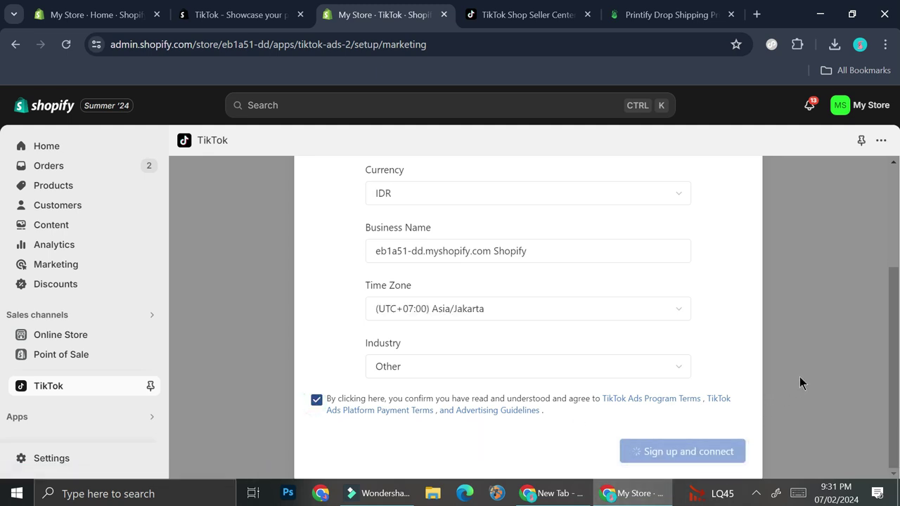
# Choose the Enhanced data-sharing level and expand the list of customer data being shared.
pyautogui.scroll(-1, 653, 371)
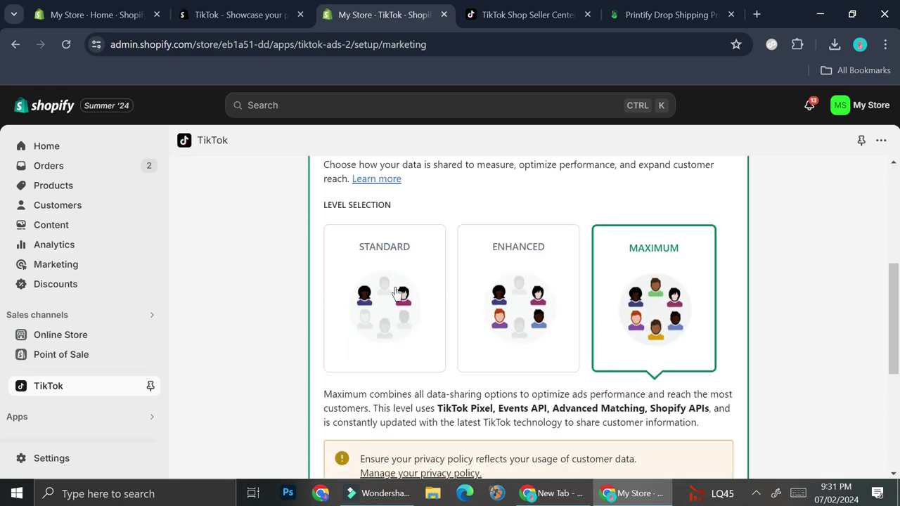
pyautogui.scroll(1, 379, 270)
pyautogui.scroll(-2, 542, 318)
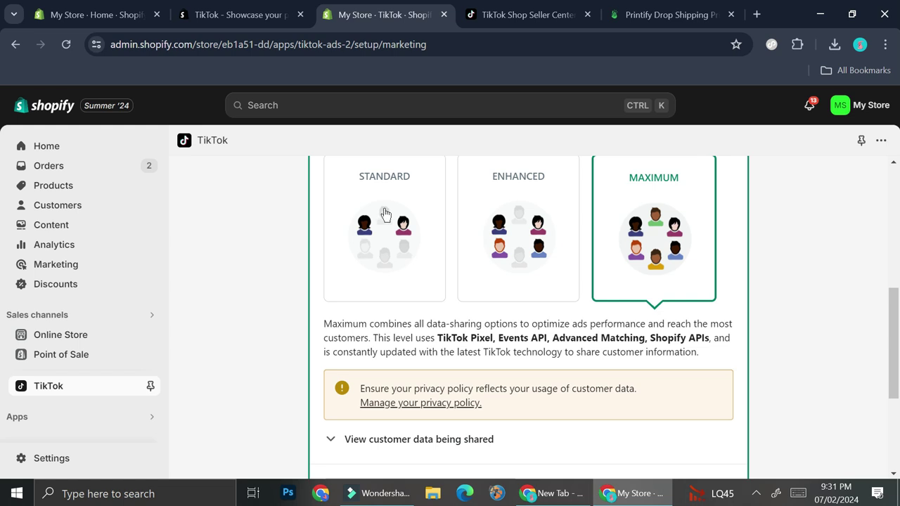
pyautogui.click(539, 221)
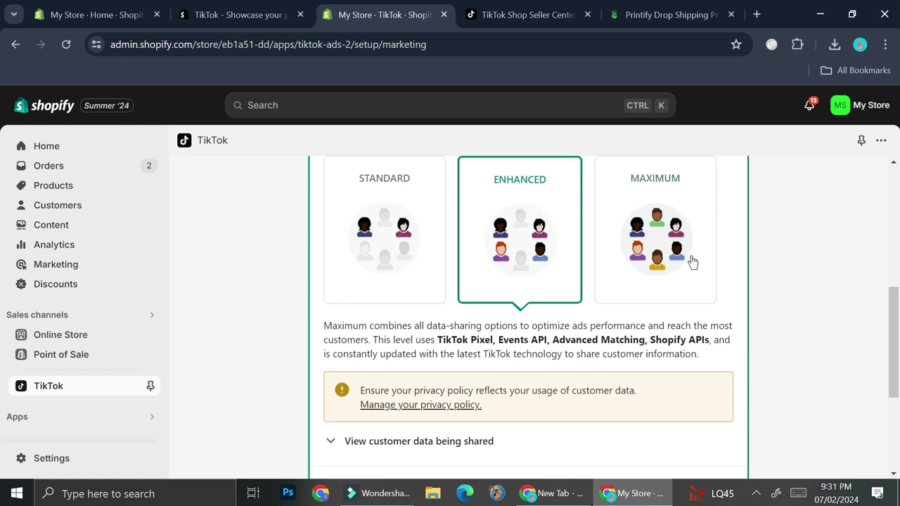
pyautogui.scroll(-3, 689, 257)
pyautogui.scroll(3, 691, 260)
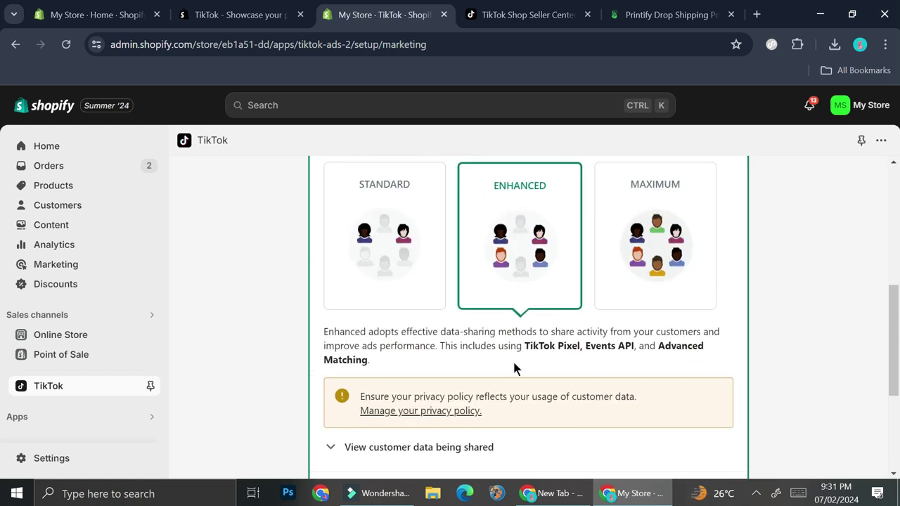
pyautogui.scroll(-1, 524, 352)
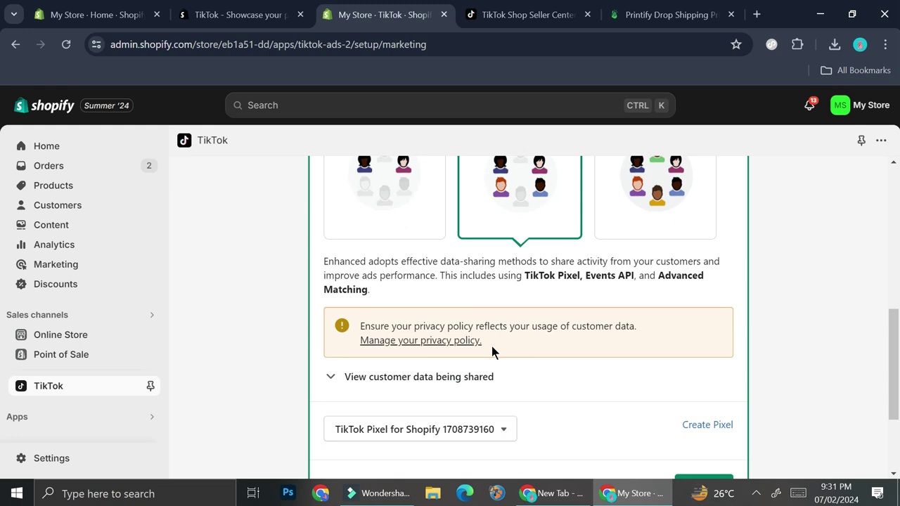
pyautogui.click(331, 377)
pyautogui.scroll(-2, 472, 351)
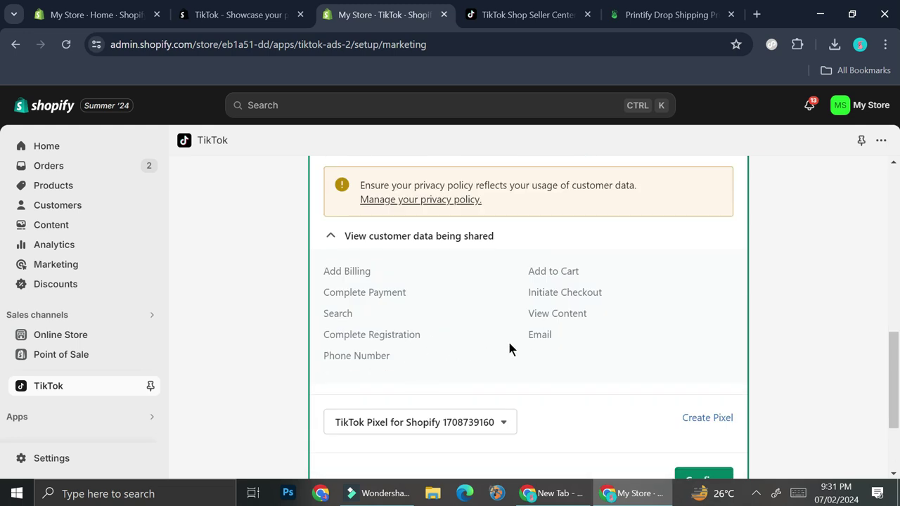
# Compare the customer data shared under the Standard and Maximum levels.
pyautogui.scroll(3, 509, 344)
pyautogui.click(417, 225)
pyautogui.scroll(-2, 505, 321)
pyautogui.scroll(-1, 506, 321)
pyautogui.scroll(3, 532, 327)
pyautogui.click(632, 337)
pyautogui.scroll(-1, 646, 379)
pyautogui.scroll(-3, 648, 400)
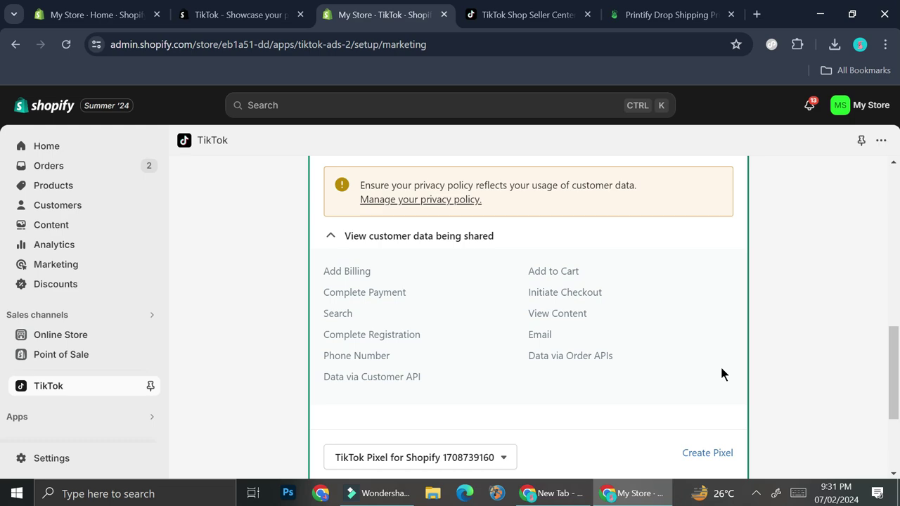
# Set the data-sharing level back to Enhanced and check its shared customer data and pixel selection.
pyautogui.scroll(3, 721, 372)
pyautogui.click(528, 296)
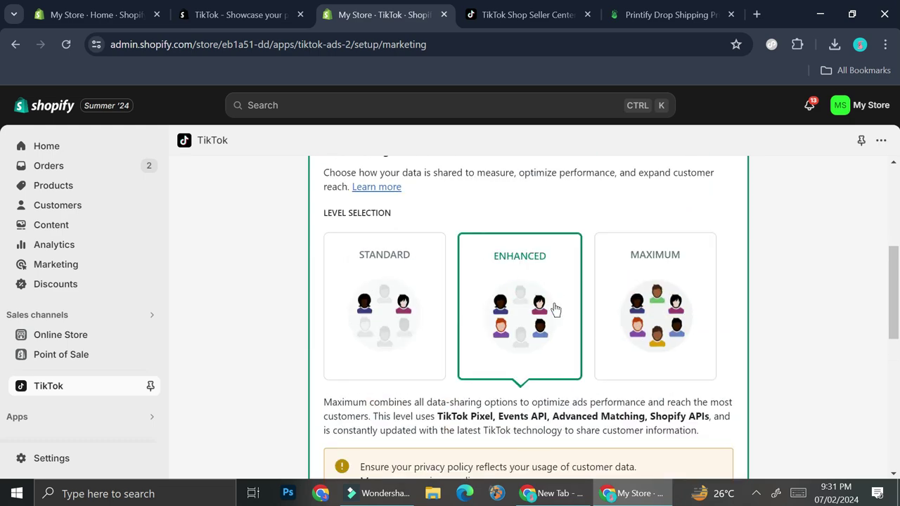
pyautogui.scroll(-5, 569, 317)
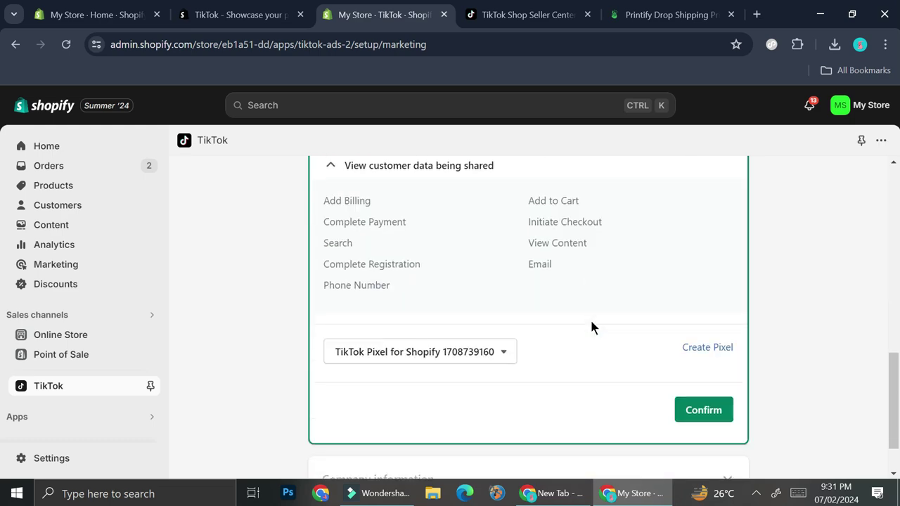
# Confirm the data-sharing settings and set up the company information to complete the TikTok marketing setup.
pyautogui.click(697, 416)
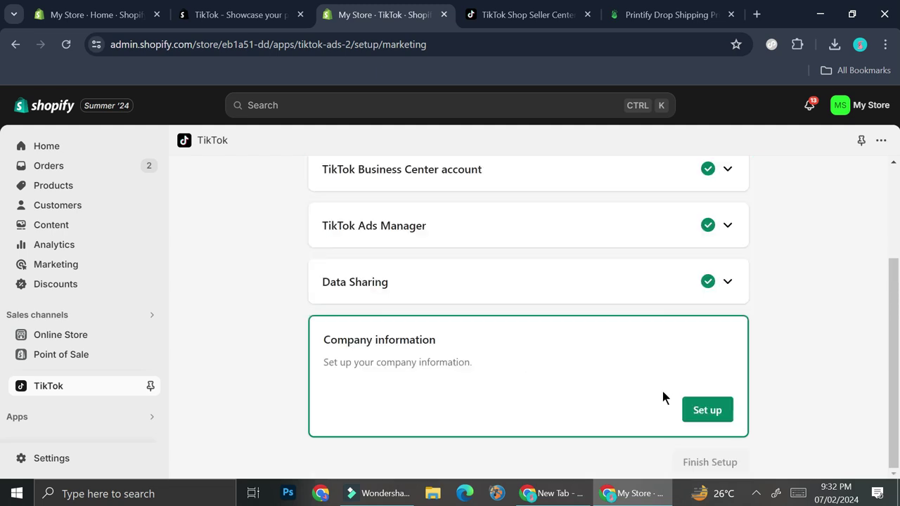
pyautogui.click(714, 411)
pyautogui.scroll(-1, 704, 450)
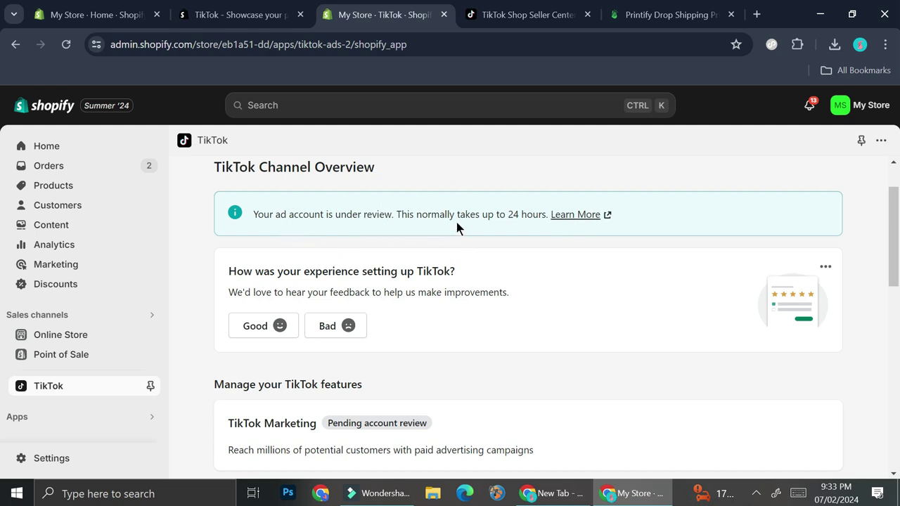
# Review the TikTok channel overview and open the channel's marketing settings.
pyautogui.scroll(-2, 450, 297)
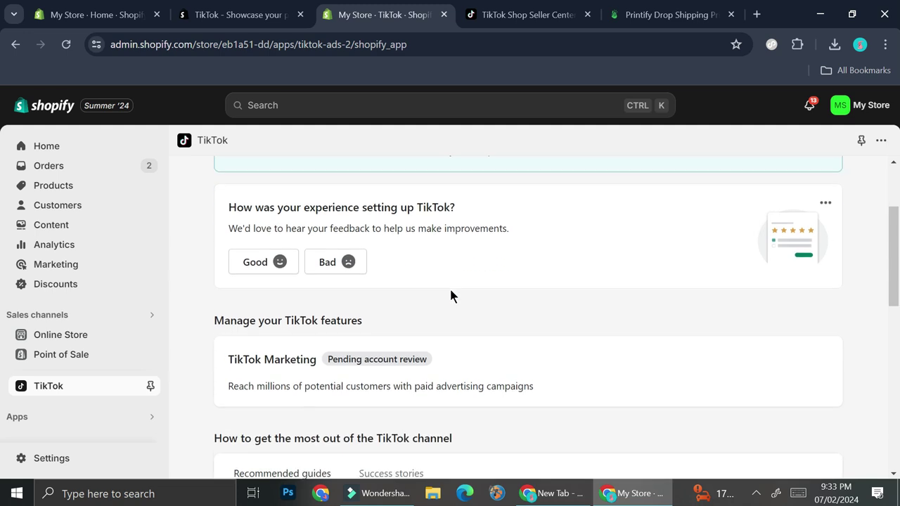
pyautogui.scroll(3, 440, 267)
pyautogui.click(274, 176)
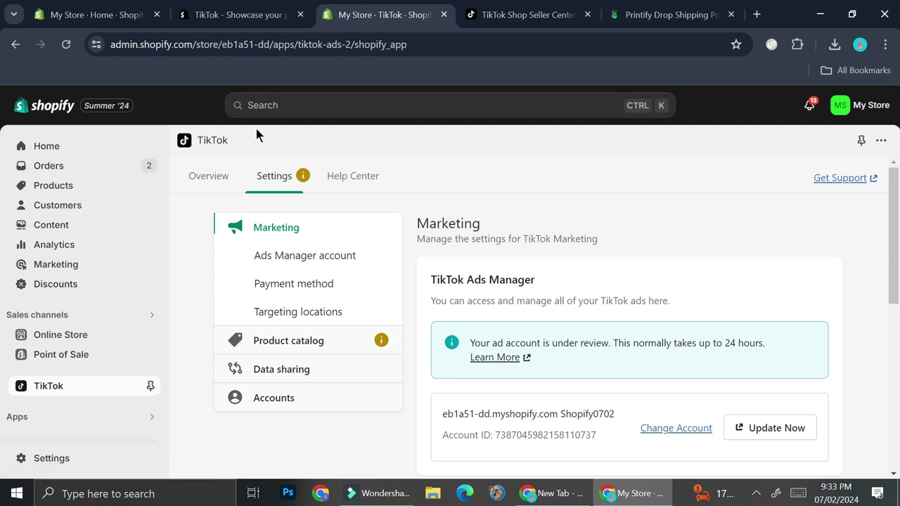
# Search the store admin for "printify" and open the app listing of Printify: Print on Demand.
pyautogui.click(323, 115)
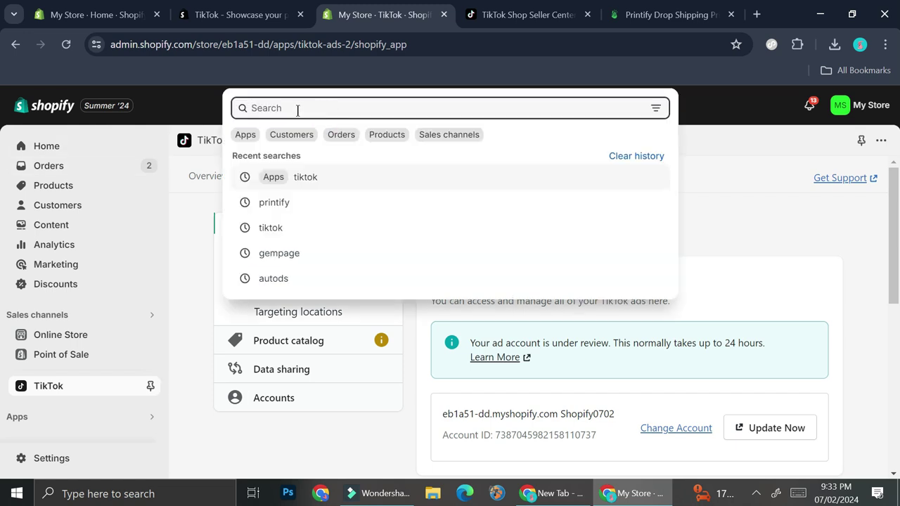
pyautogui.write('p')
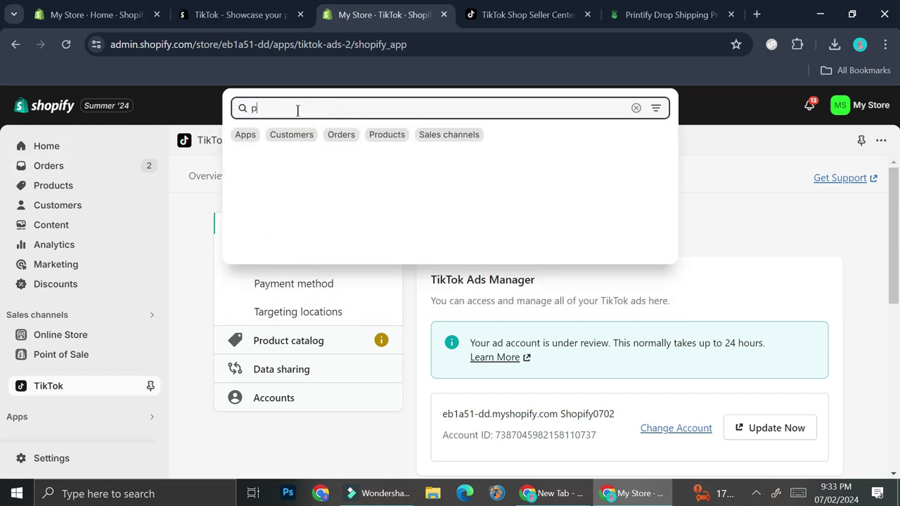
pyautogui.write('rintify')
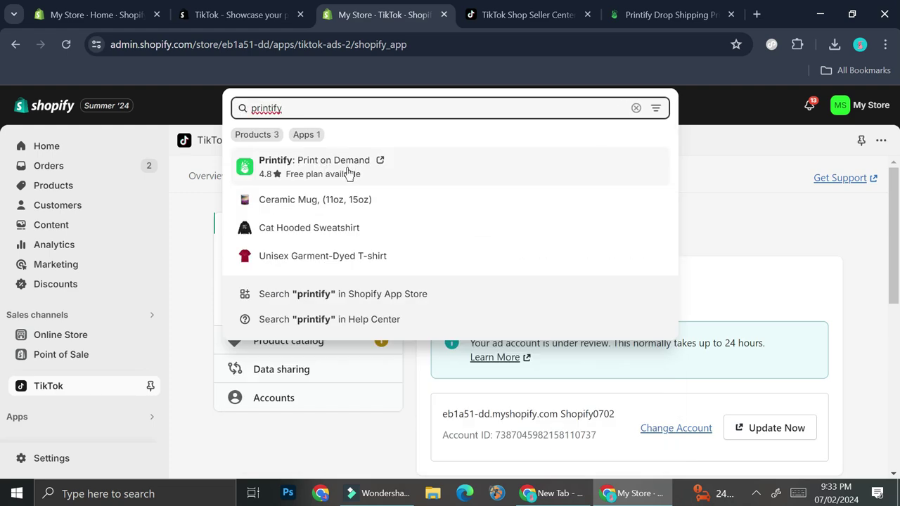
pyautogui.click(400, 172)
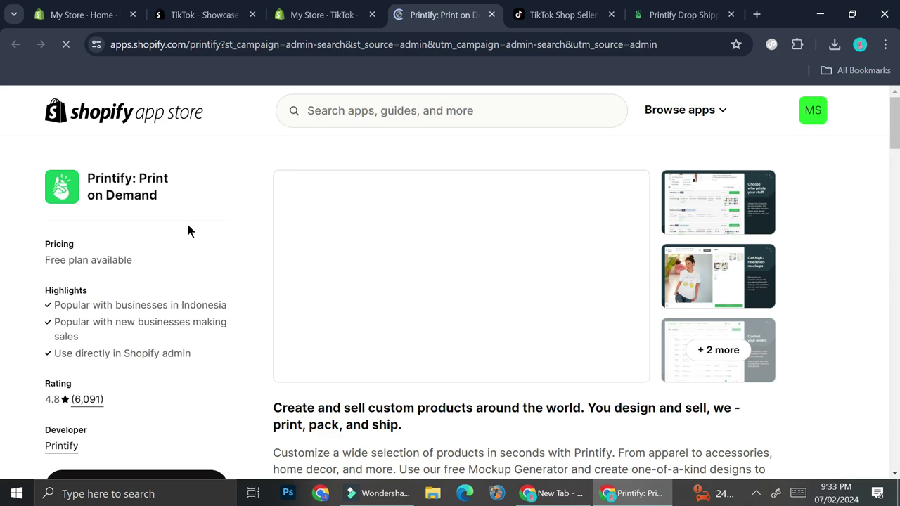
# Install the Printify: Print on Demand app on the Shopify store.
pyautogui.scroll(-3, 143, 412)
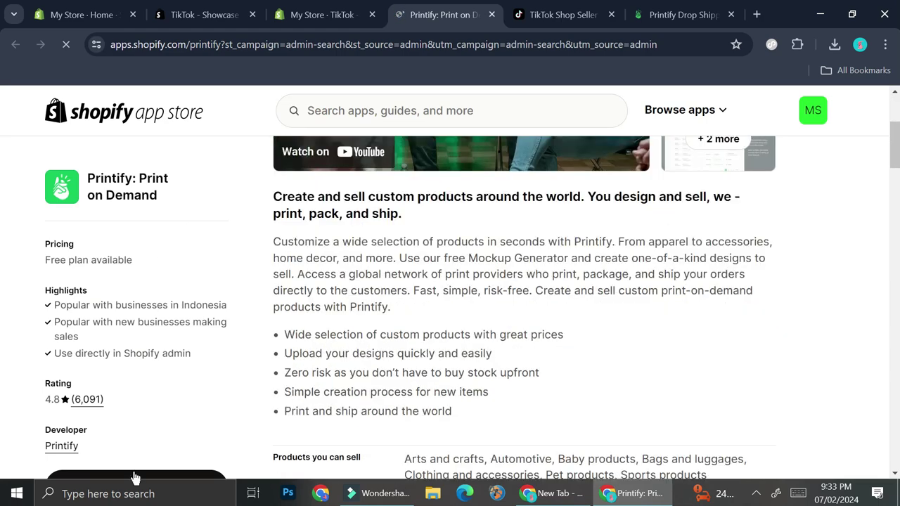
pyautogui.scroll(-4, 157, 436)
pyautogui.click(211, 398)
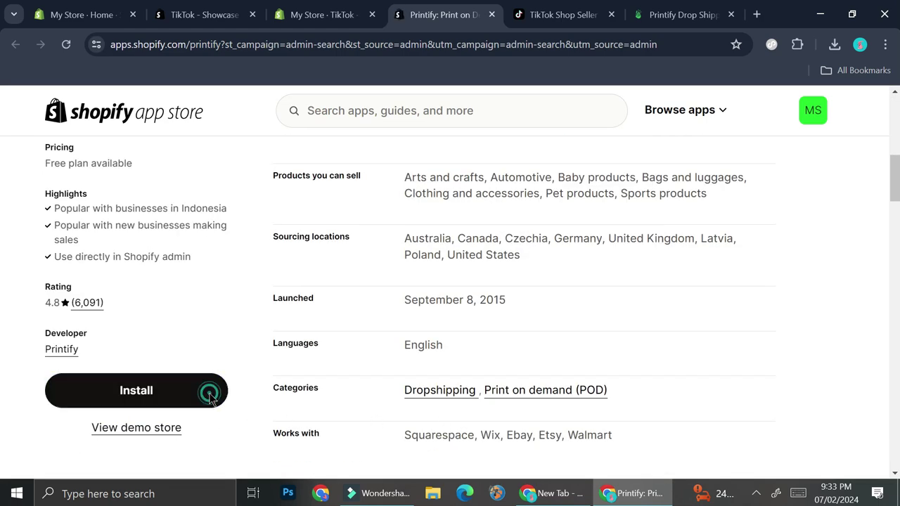
pyautogui.click(715, 412)
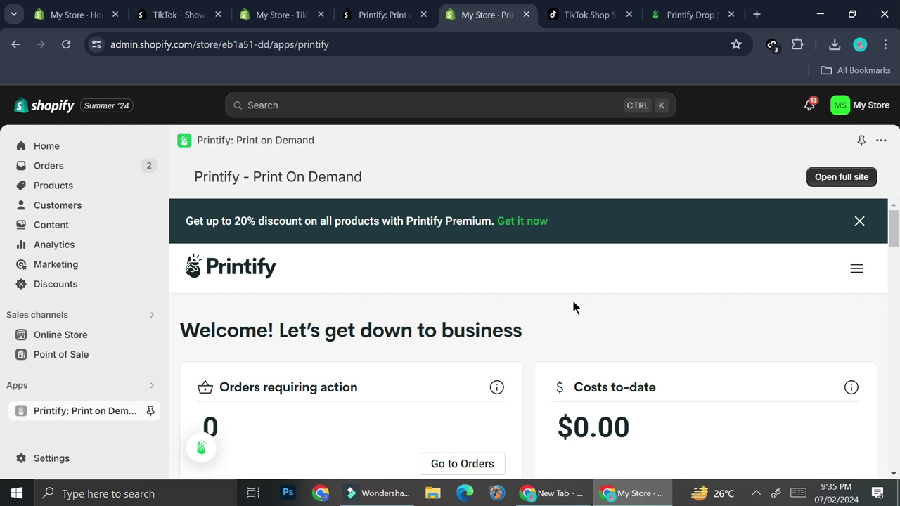
# Browse the Printify dashboard's featured products and open the Unisex Garment-Dyed T-shirt.
pyautogui.scroll(-3, 331, 263)
pyautogui.scroll(-10, 570, 371)
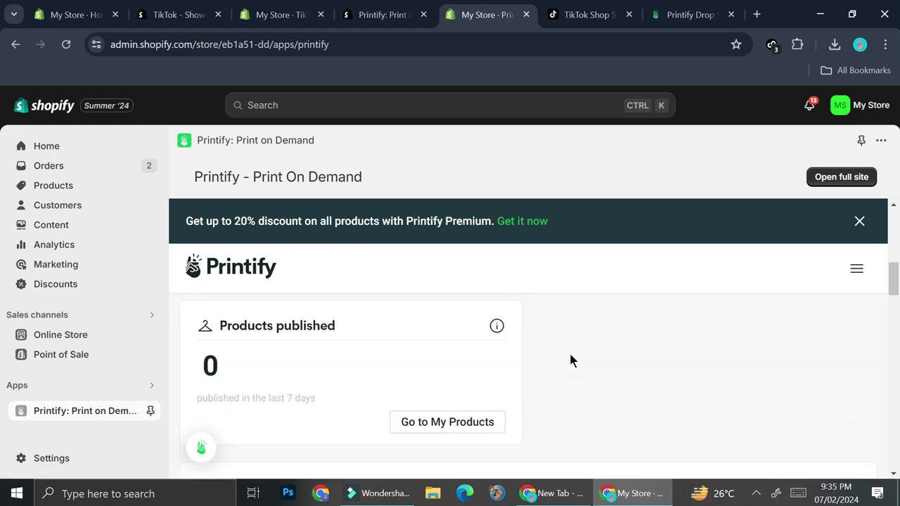
pyautogui.scroll(2, 471, 383)
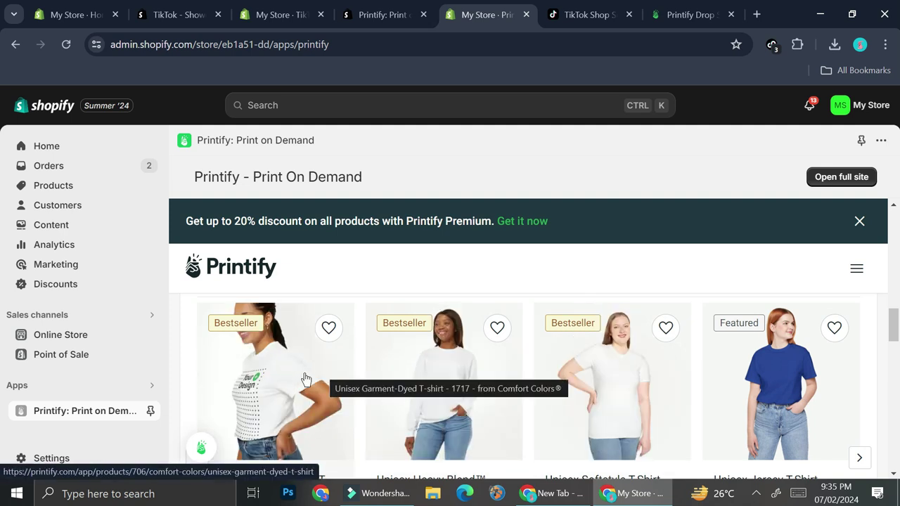
pyautogui.click(247, 368)
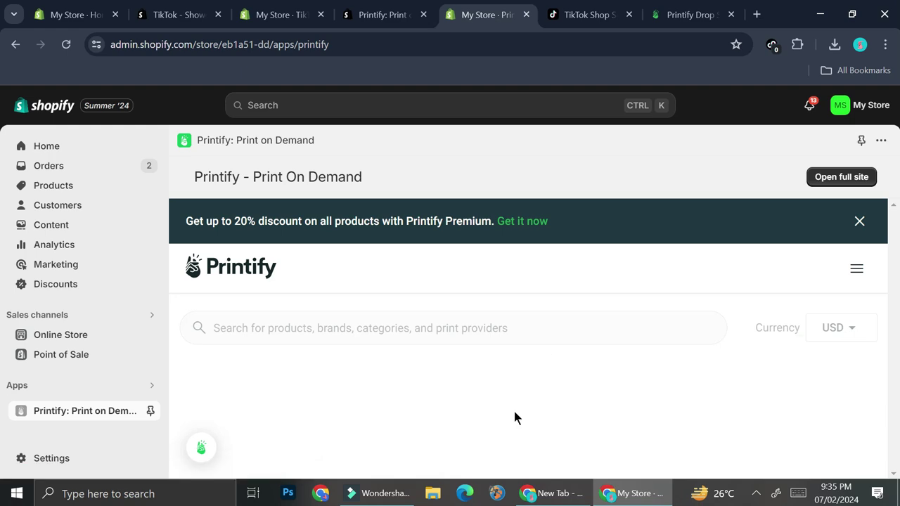
# Compare the T-shirt's print providers by location, price, shipping, production time, print areas, sizes and colors.
pyautogui.scroll(-3, 499, 393)
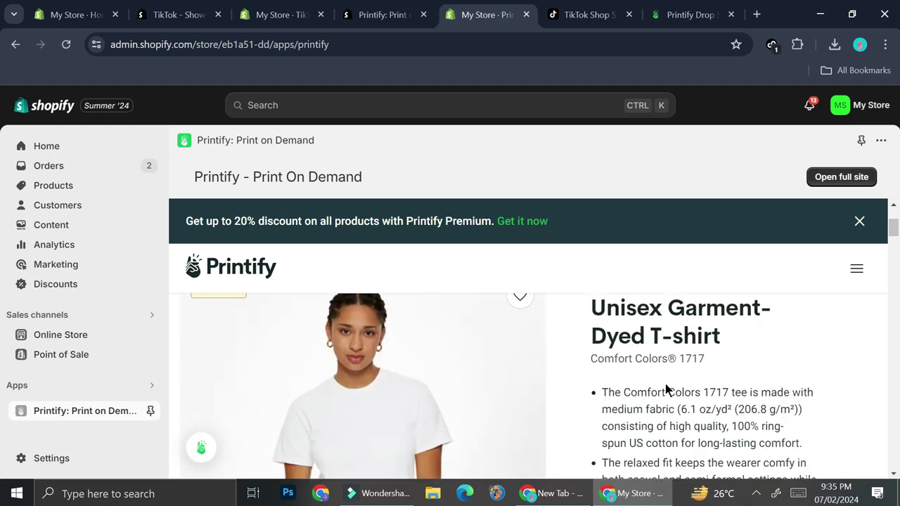
pyautogui.scroll(-10, 667, 392)
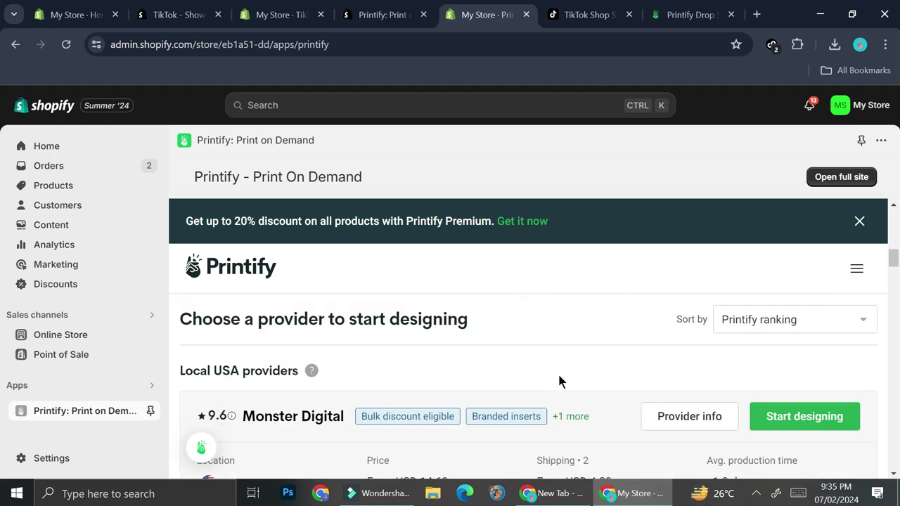
pyautogui.scroll(-2, 559, 382)
pyautogui.scroll(-5, 529, 377)
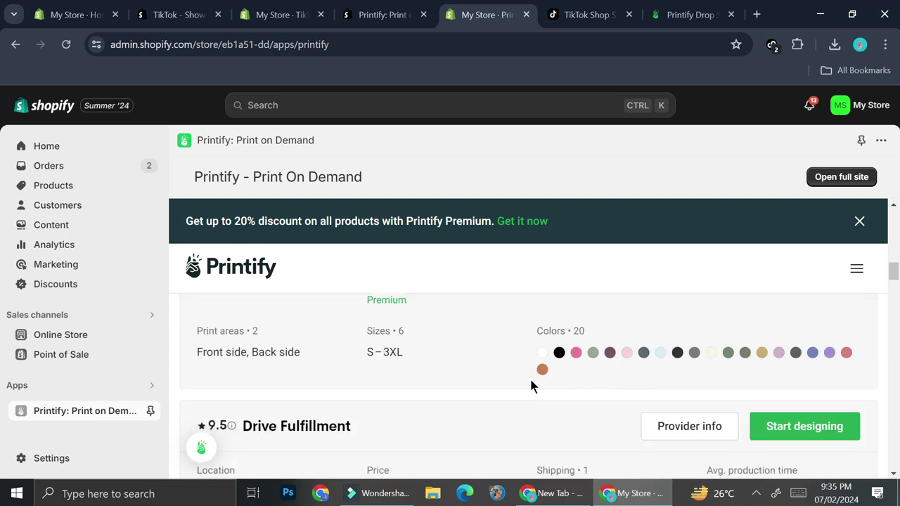
pyautogui.scroll(2, 428, 348)
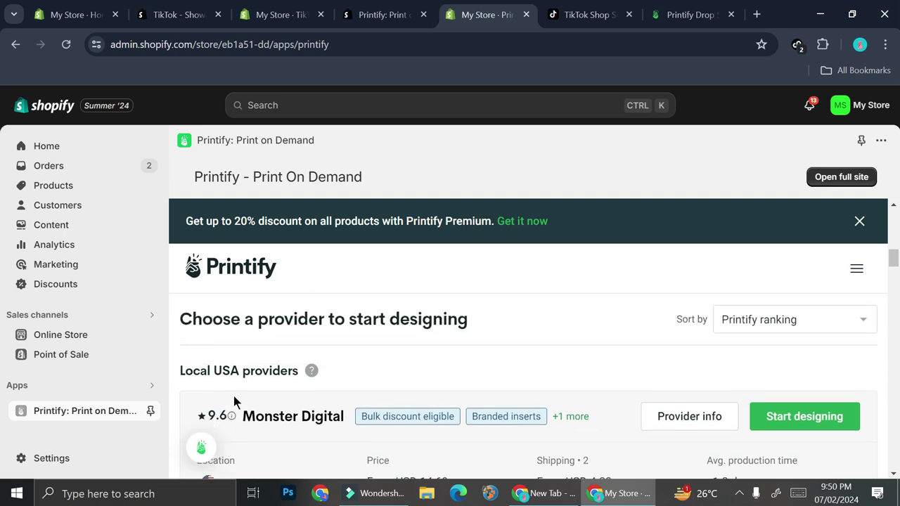
pyautogui.scroll(-4, 236, 394)
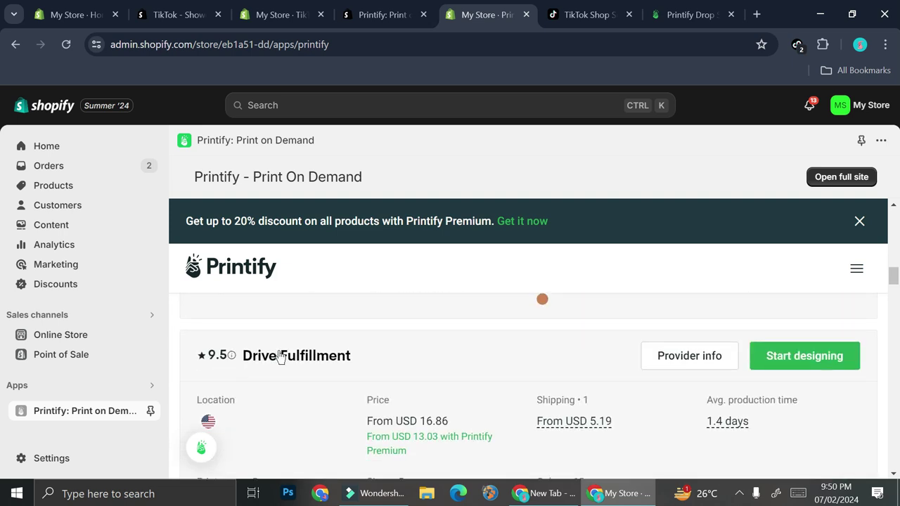
pyautogui.scroll(2, 578, 370)
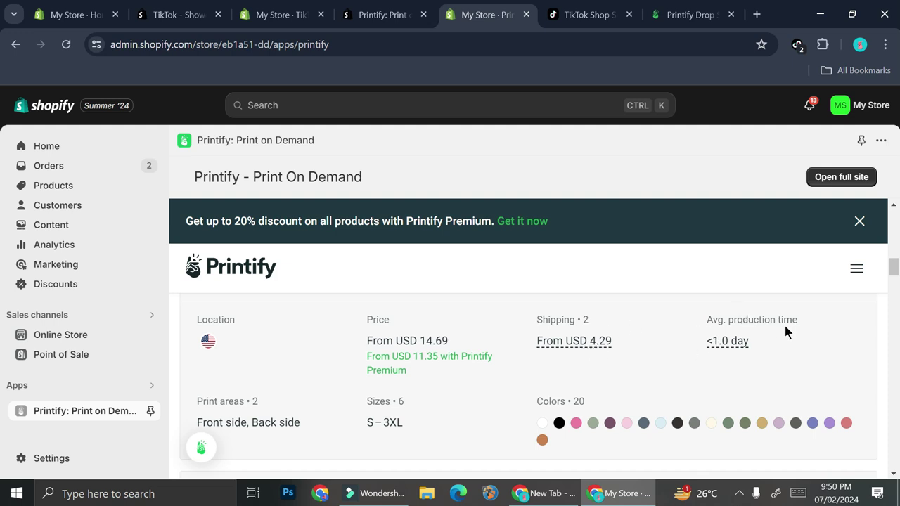
pyautogui.moveTo(711, 345)
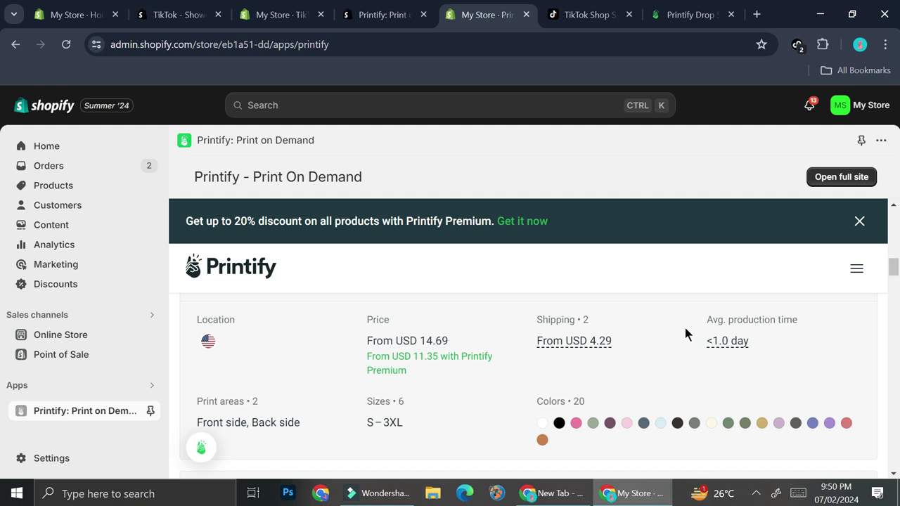
# Start designing the T-shirt with the provider Monster Digital and dismiss the important product information.
pyautogui.scroll(2, 590, 362)
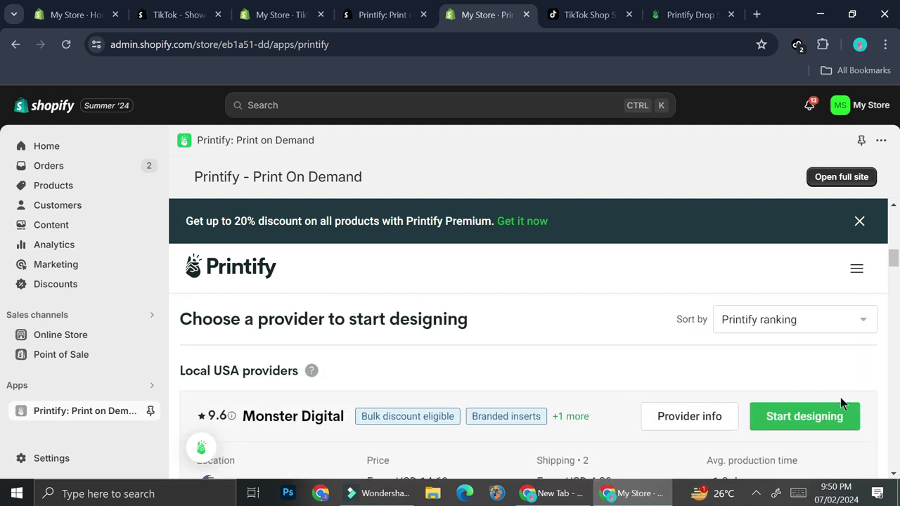
pyautogui.click(823, 420)
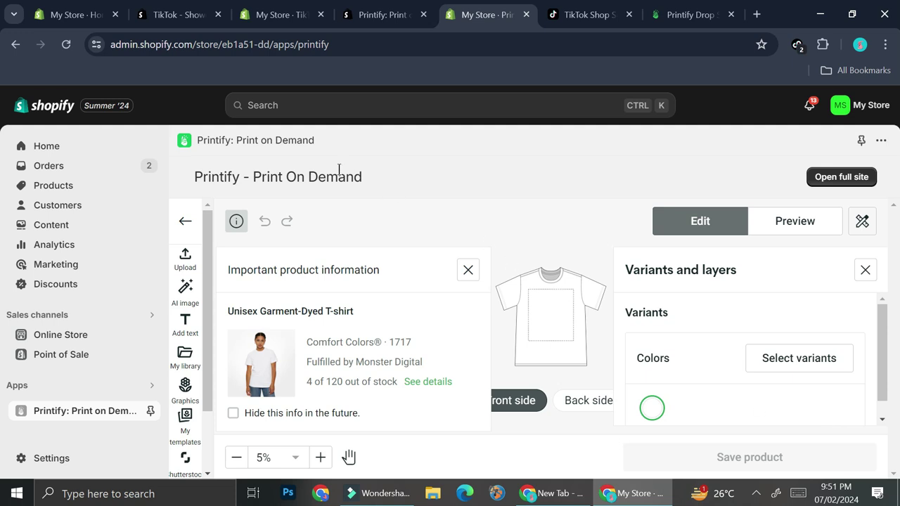
pyautogui.click(464, 269)
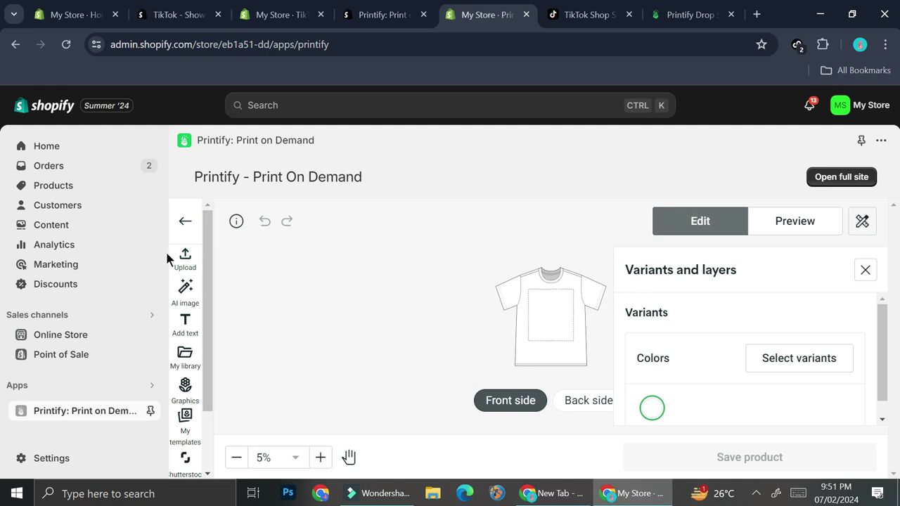
# Upload the image pexels-pixabay-271715 from the Downloads folder onto the T-shirt's front side.
pyautogui.click(185, 258)
pyautogui.click(282, 313)
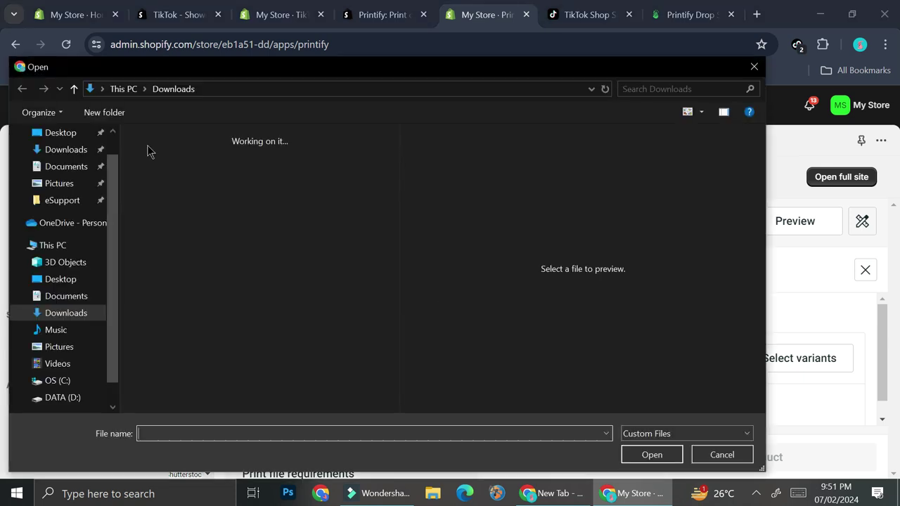
pyautogui.scroll(-2, 294, 211)
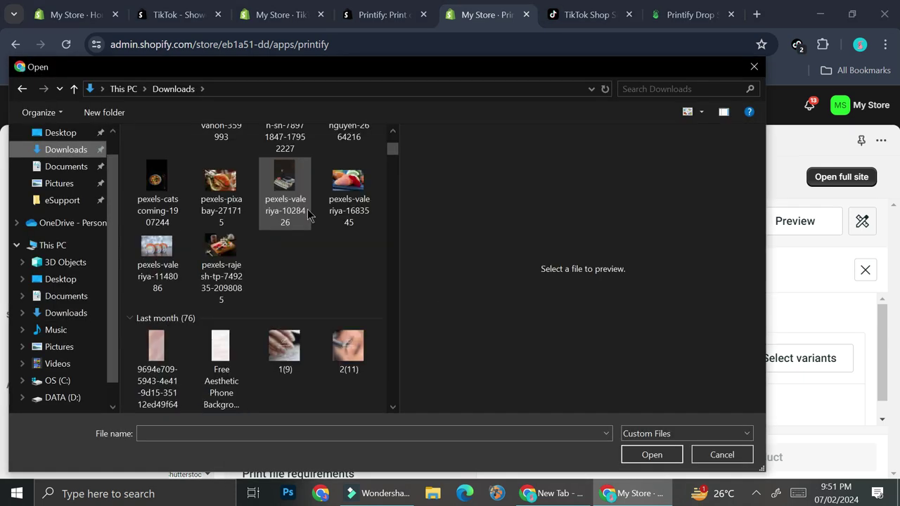
pyautogui.scroll(2, 290, 230)
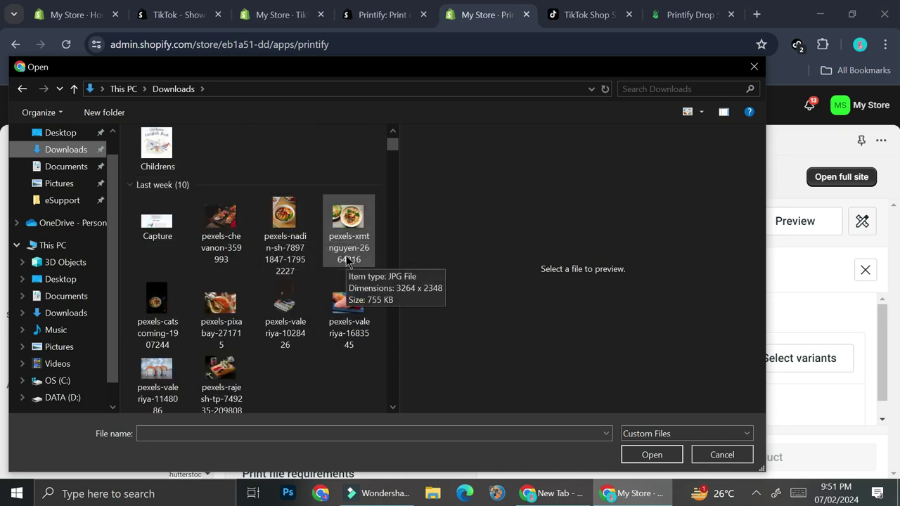
pyautogui.doubleClick(220, 303)
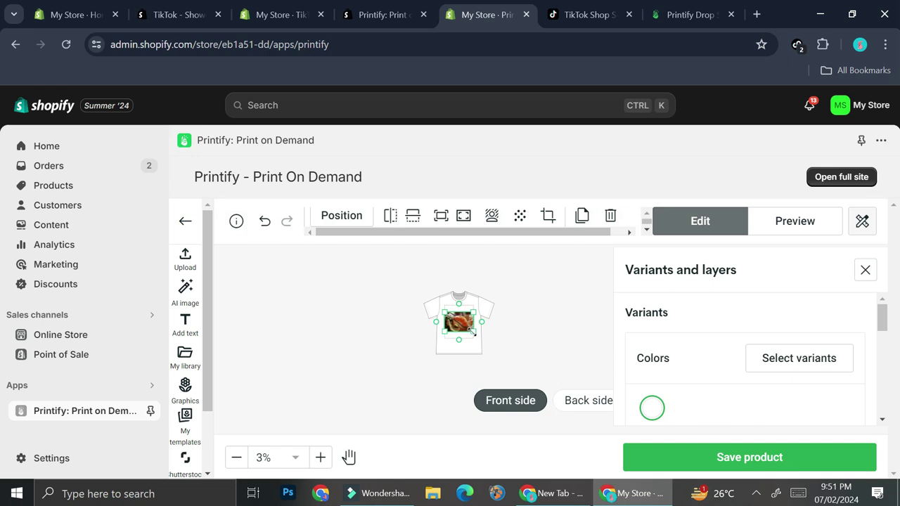
# Enlarge the uploaded image within the front print area and inspect its placement on the shirt.
pyautogui.moveTo(472, 329); pyautogui.dragTo(476, 334)
pyautogui.moveTo(441, 308); pyautogui.dragTo(436, 305)
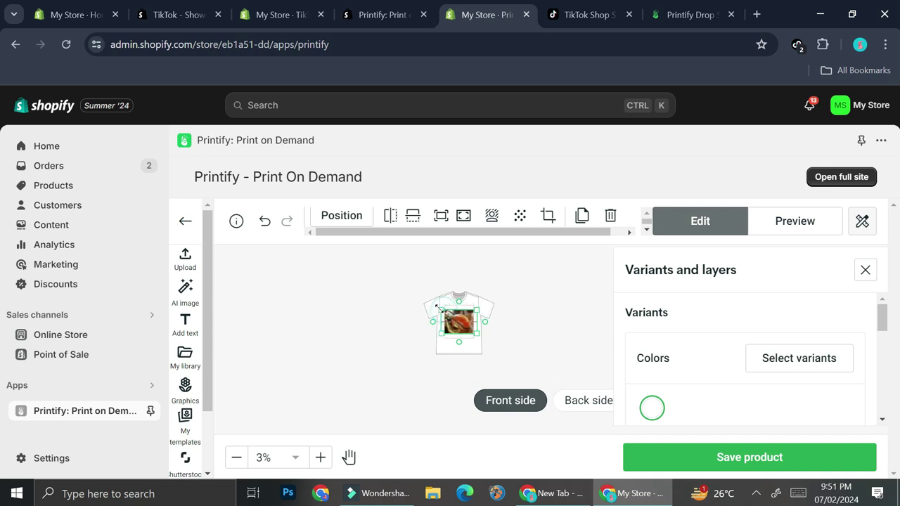
pyautogui.click(516, 331)
pyautogui.click(320, 457)
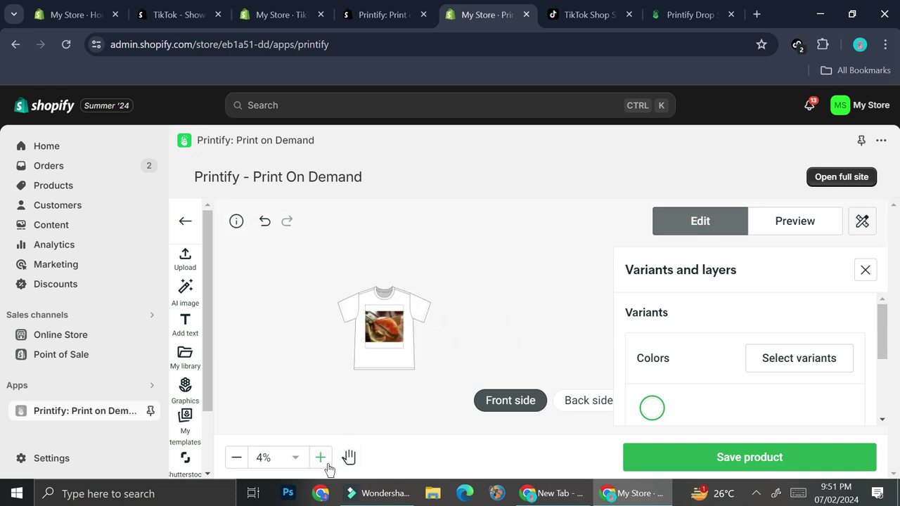
pyautogui.click(320, 456)
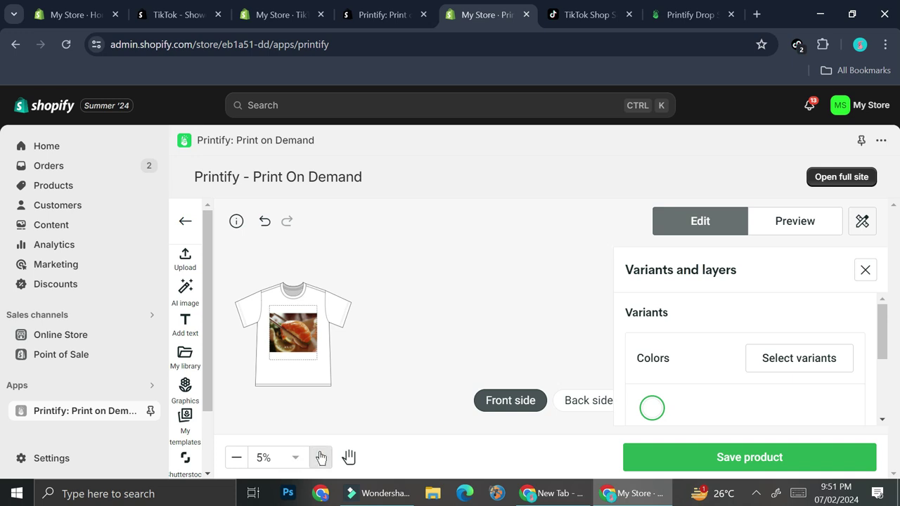
pyautogui.click(320, 456)
pyautogui.click(320, 457)
pyautogui.moveTo(328, 357); pyautogui.dragTo(467, 362)
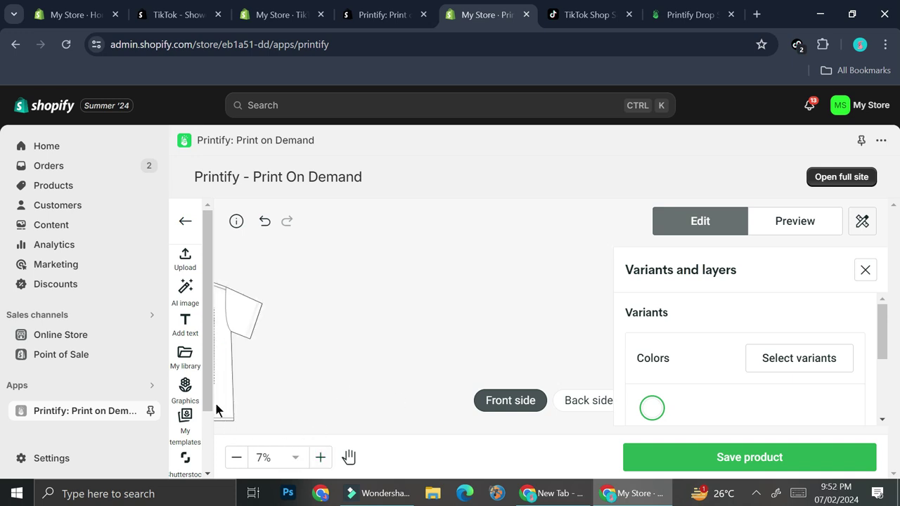
pyautogui.click(236, 458)
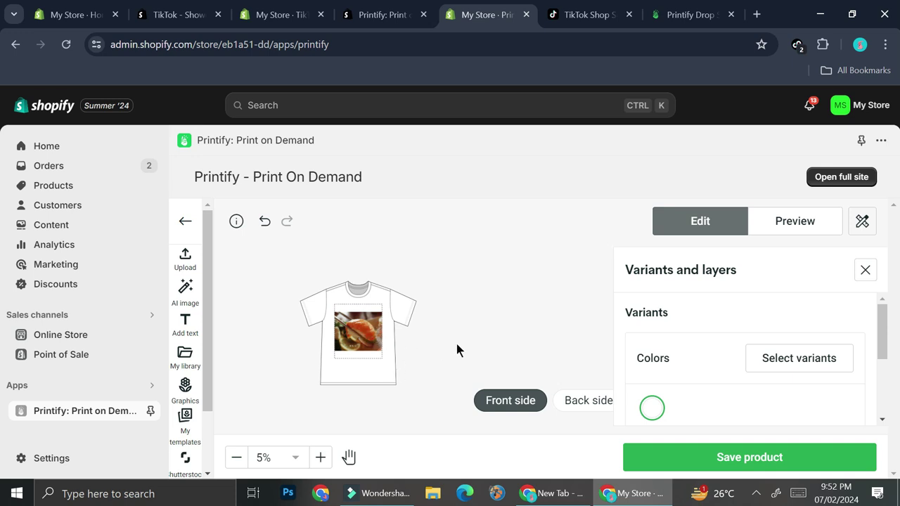
# Delete the uploaded image from the T-shirt's front side and open the Graphics library.
pyautogui.click(357, 318)
pyautogui.press('Delete')
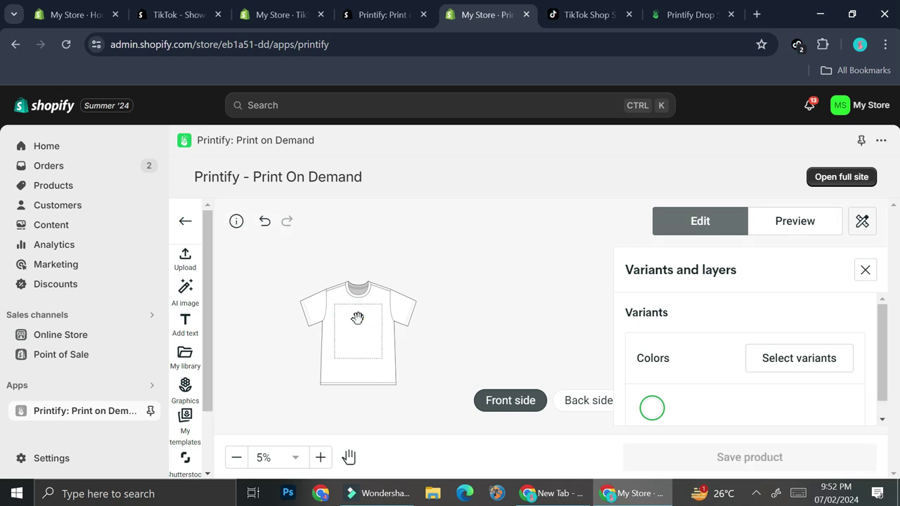
pyautogui.click(185, 388)
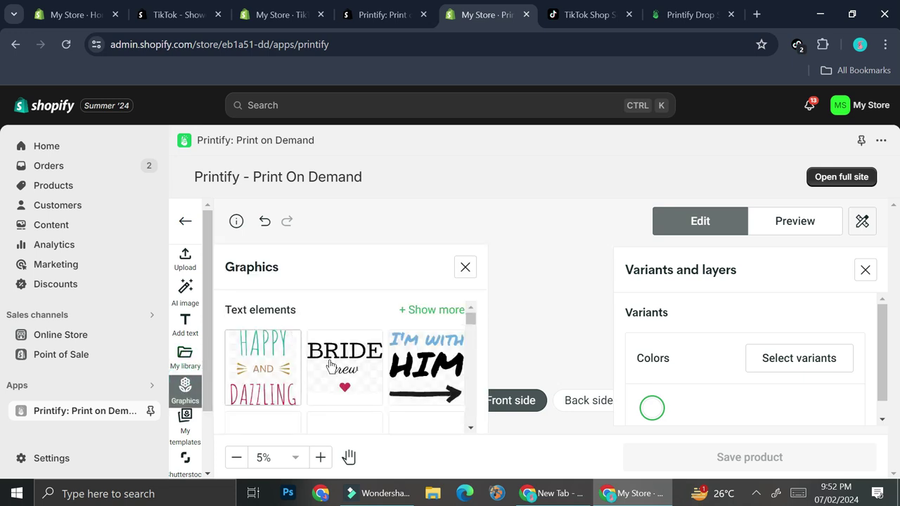
# Browse the graphics and add the tic-tac-toe graphic with red hearts to the T-shirt's front side.
pyautogui.scroll(-5, 434, 392)
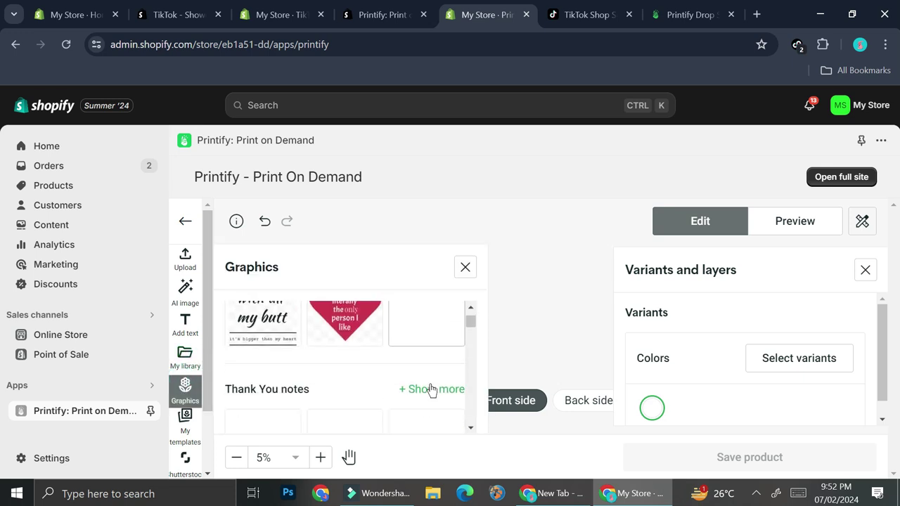
pyautogui.scroll(5, 431, 389)
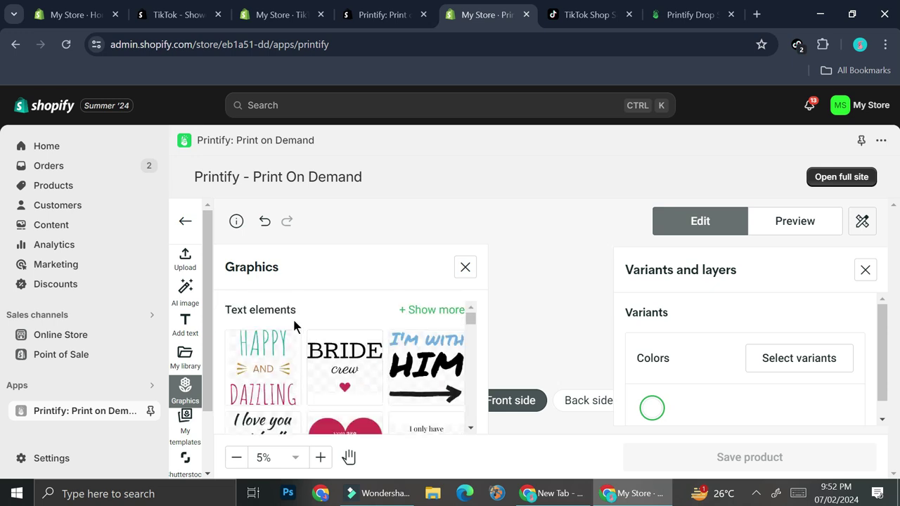
pyautogui.scroll(-8, 293, 325)
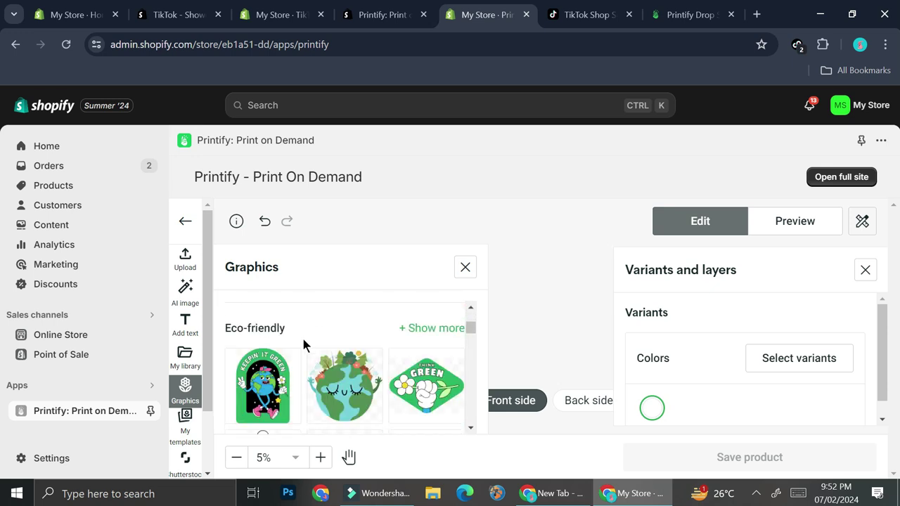
pyautogui.scroll(-2, 288, 353)
pyautogui.scroll(-1, 333, 350)
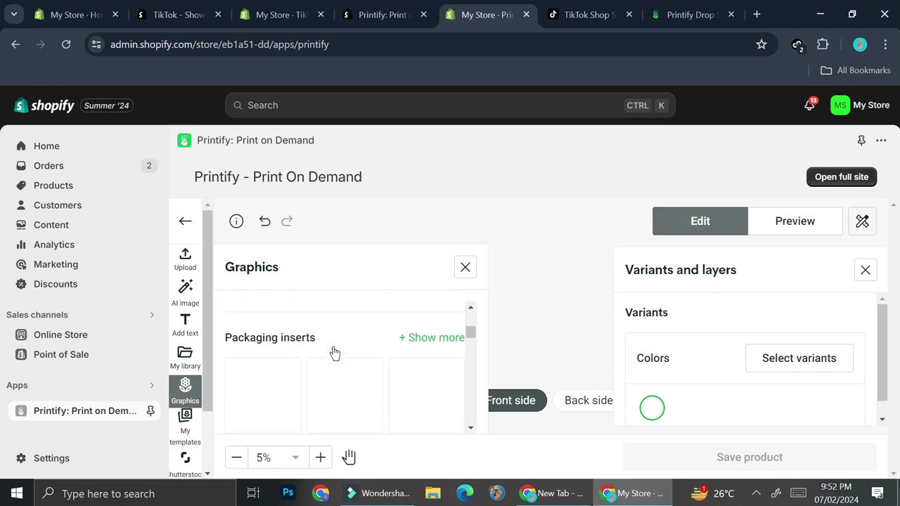
pyautogui.scroll(-2, 334, 353)
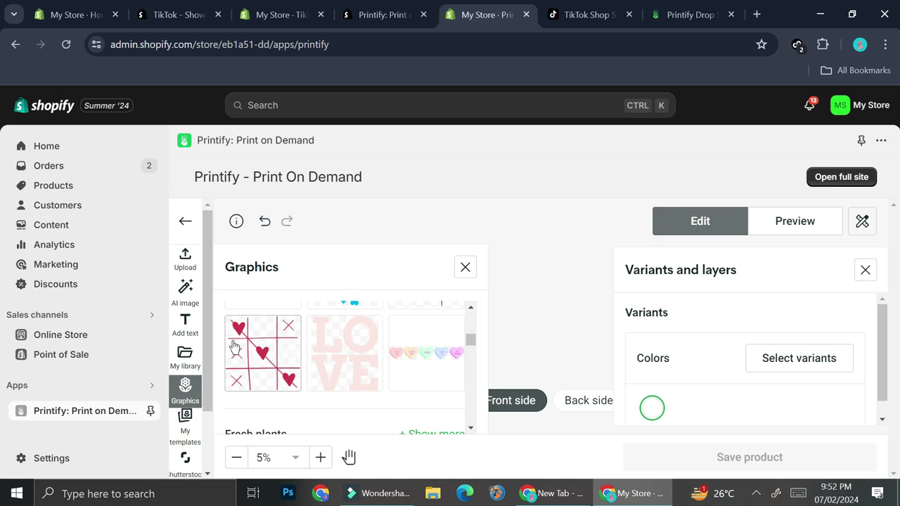
pyautogui.click(275, 350)
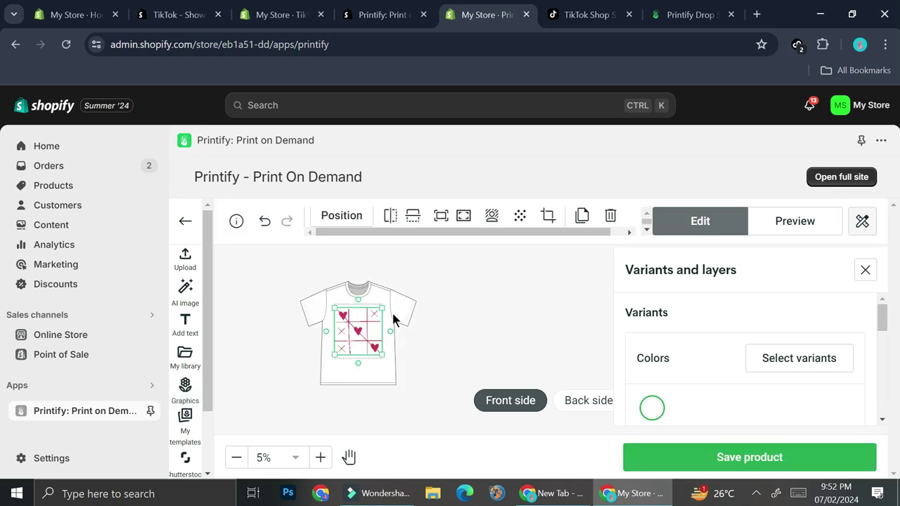
# Add a text element in the Handwriting font Bad Script to the T-shirt's front side.
pyautogui.click(185, 325)
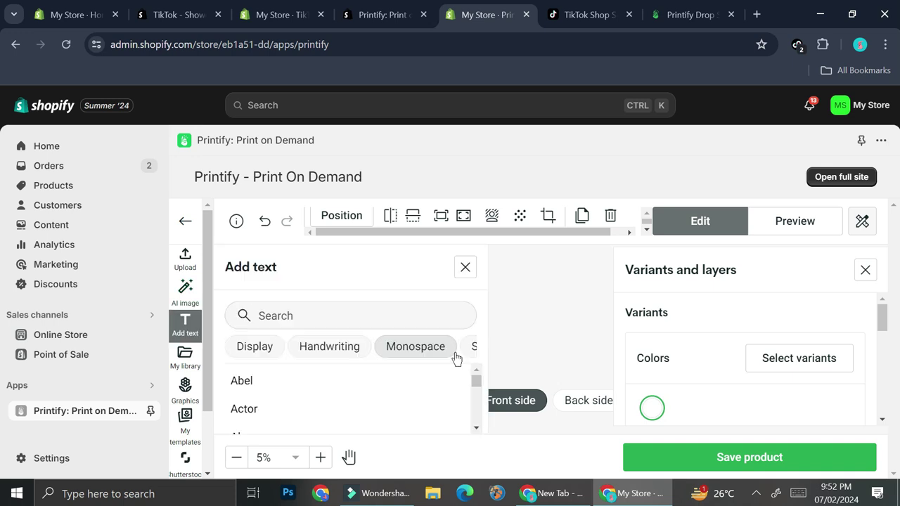
pyautogui.click(316, 346)
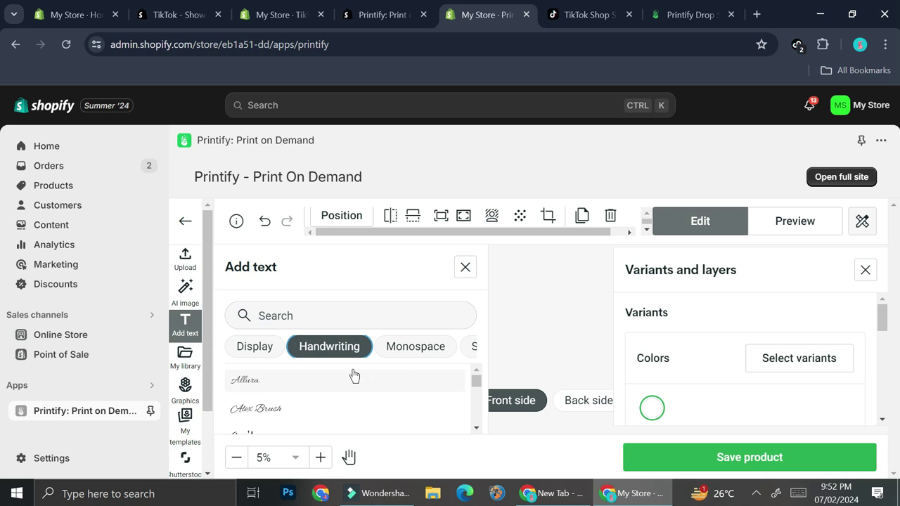
pyautogui.scroll(-3, 337, 381)
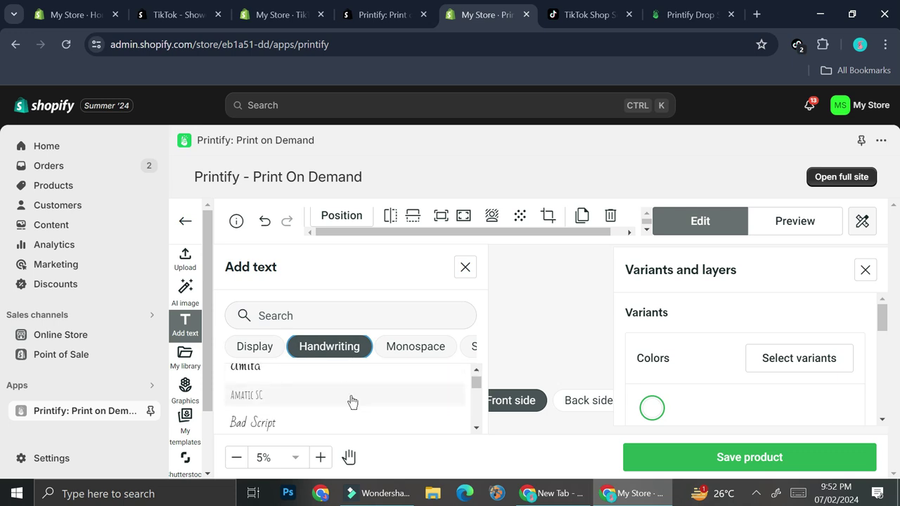
pyautogui.click(284, 424)
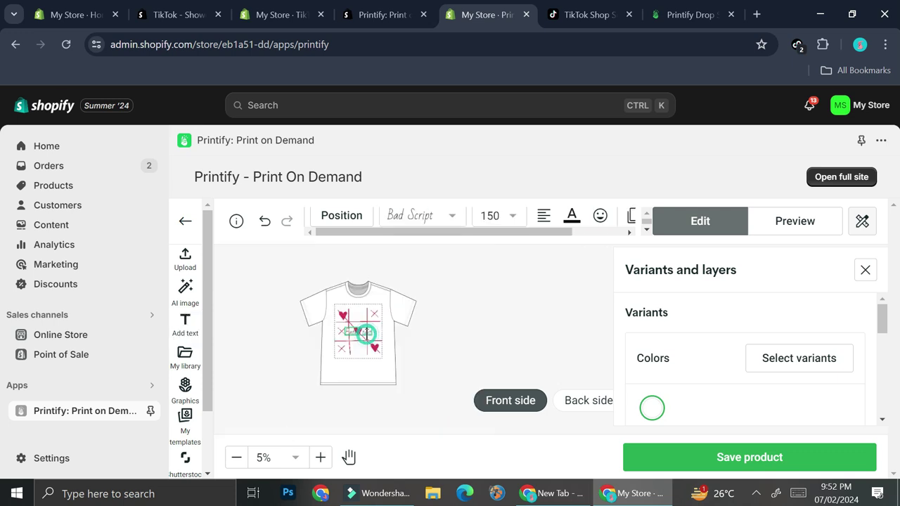
# Shrink the tic-tac-toe graphic and arrange it below the text element within the front print area.
pyautogui.moveTo(365, 332); pyautogui.dragTo(376, 348)
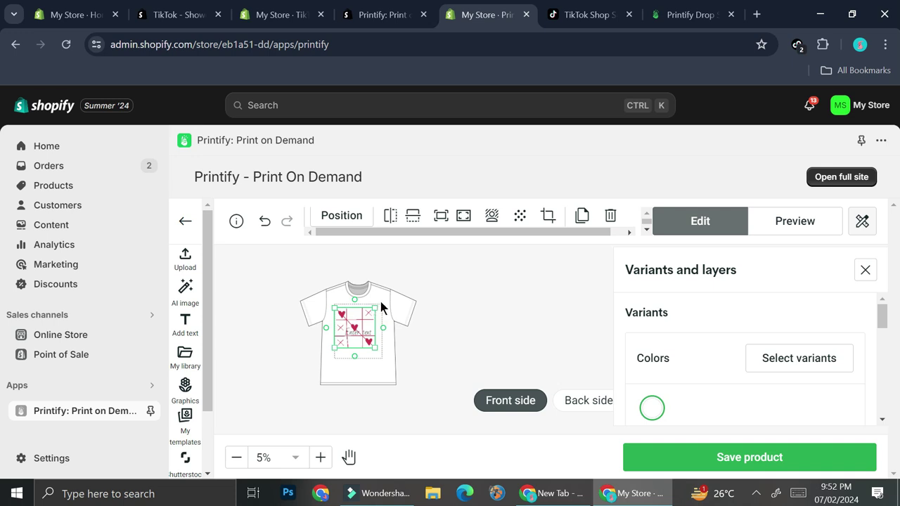
pyautogui.moveTo(365, 338); pyautogui.dragTo(373, 365)
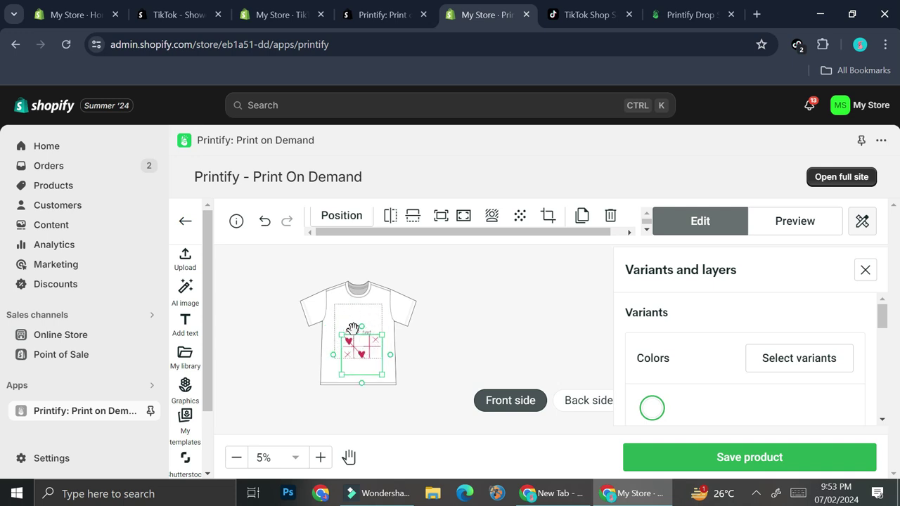
pyautogui.click(354, 328)
pyautogui.moveTo(354, 327); pyautogui.dragTo(354, 305)
pyautogui.click(364, 335)
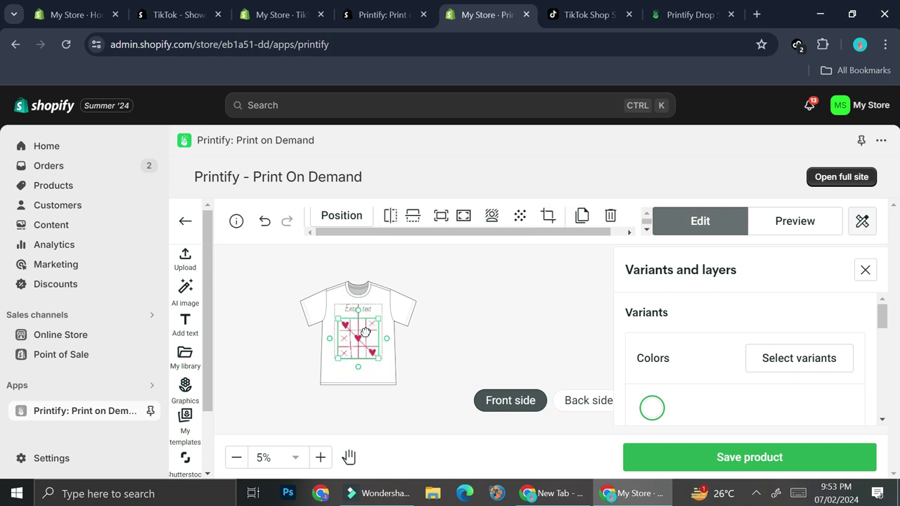
pyautogui.moveTo(365, 330); pyautogui.dragTo(364, 326)
pyautogui.click(440, 326)
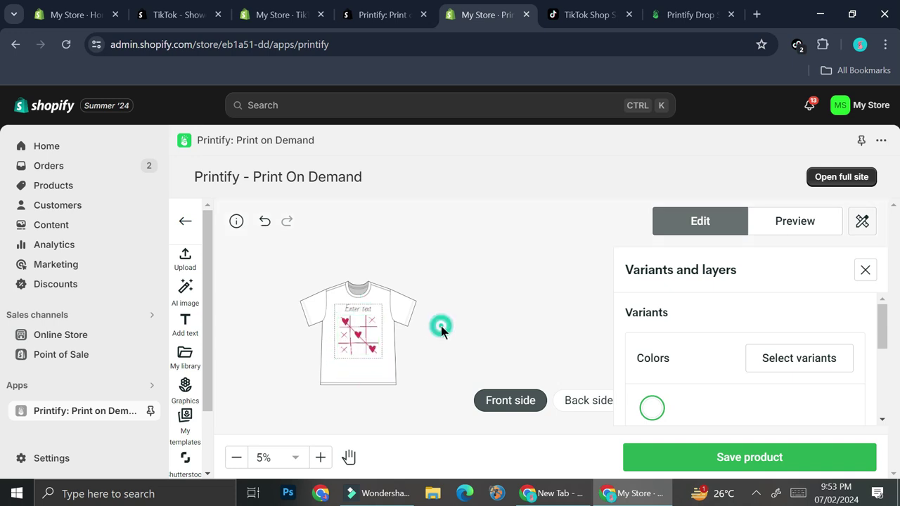
# Replace the placeholder text above the graphic with "I love you".
pyautogui.click(364, 308)
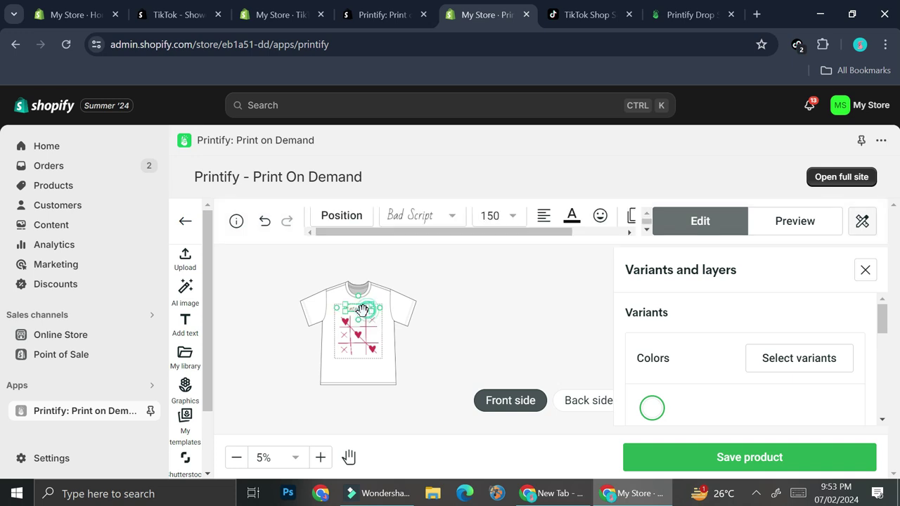
pyautogui.click(364, 308)
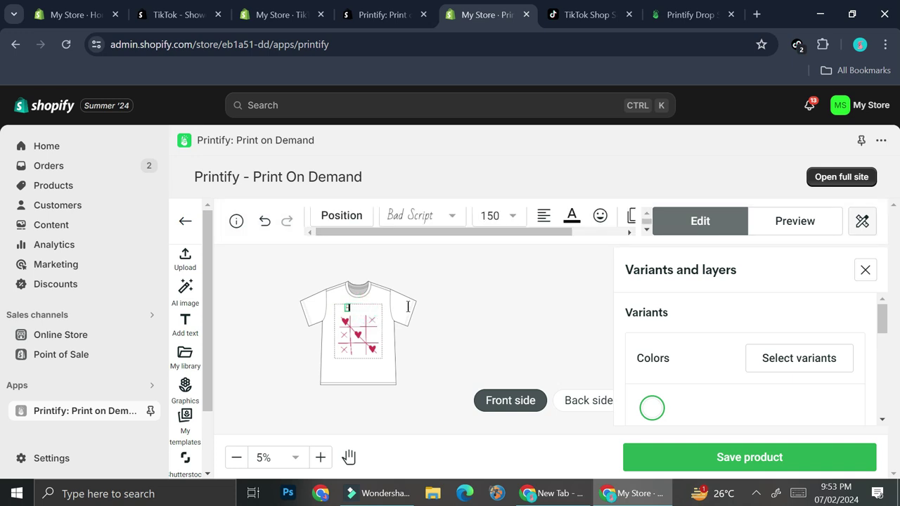
pyautogui.press('BackSpace')
pyautogui.write('I love you')
pyautogui.click(434, 336)
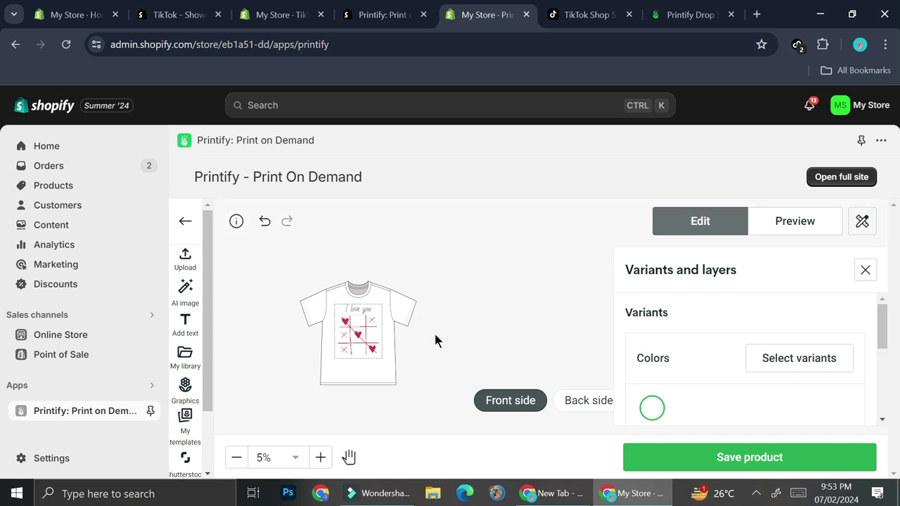
# Open the AI image generator and set the image style to Comic Book.
pyautogui.click(187, 292)
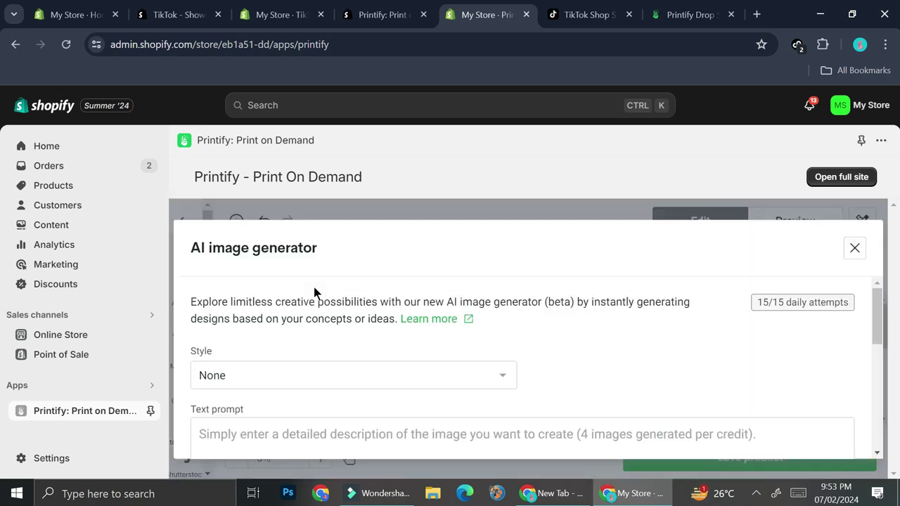
pyautogui.scroll(-1, 446, 365)
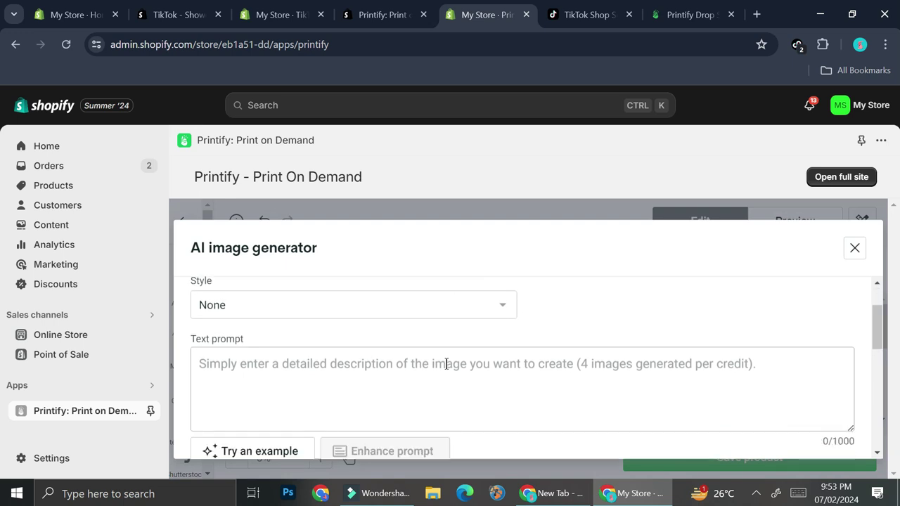
pyautogui.click(363, 316)
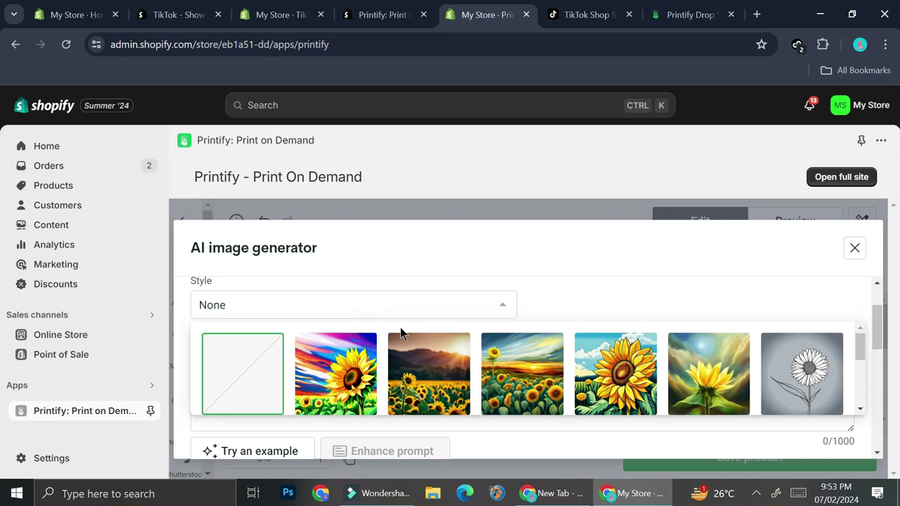
pyautogui.scroll(-2, 643, 372)
pyautogui.scroll(2, 643, 372)
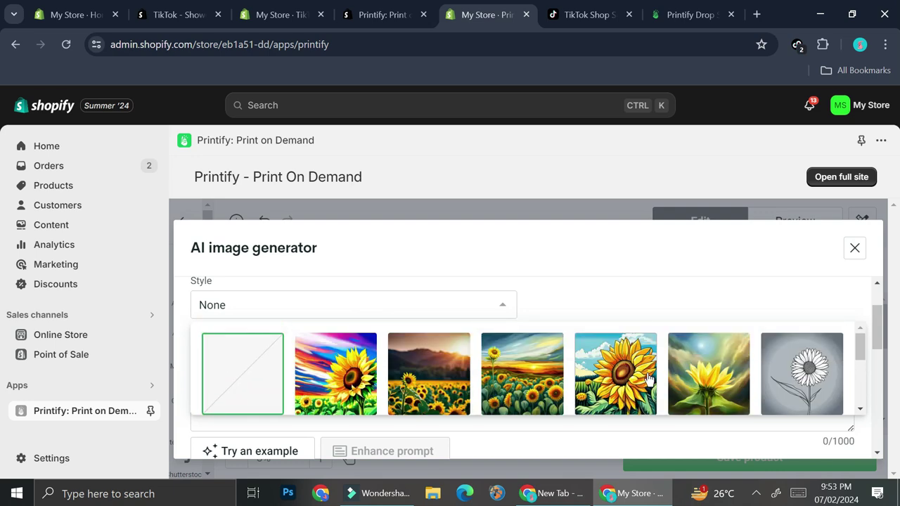
pyautogui.scroll(-1, 648, 380)
pyautogui.click(620, 336)
# Generate images from the text prompt "a big heart bouquet of flowers".
pyautogui.click(317, 374)
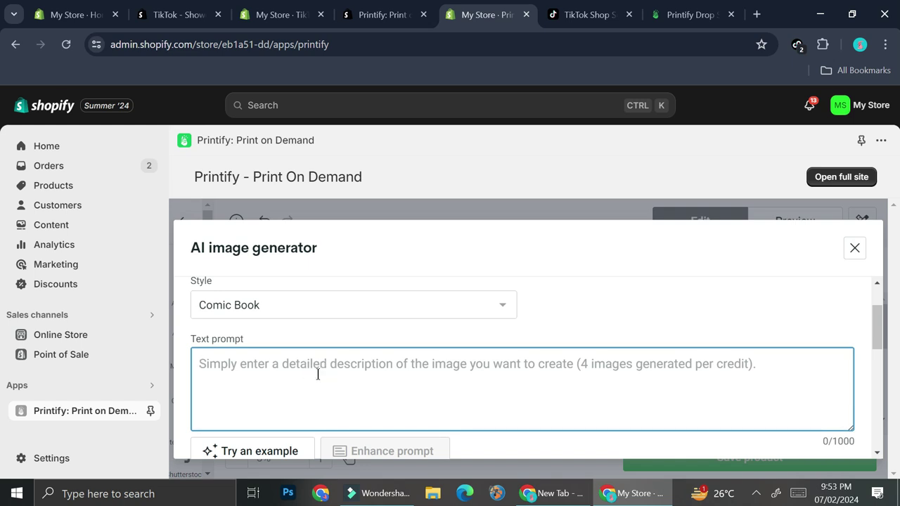
pyautogui.write('a big heart bouquet of flowers')
pyautogui.scroll(-2, 496, 321)
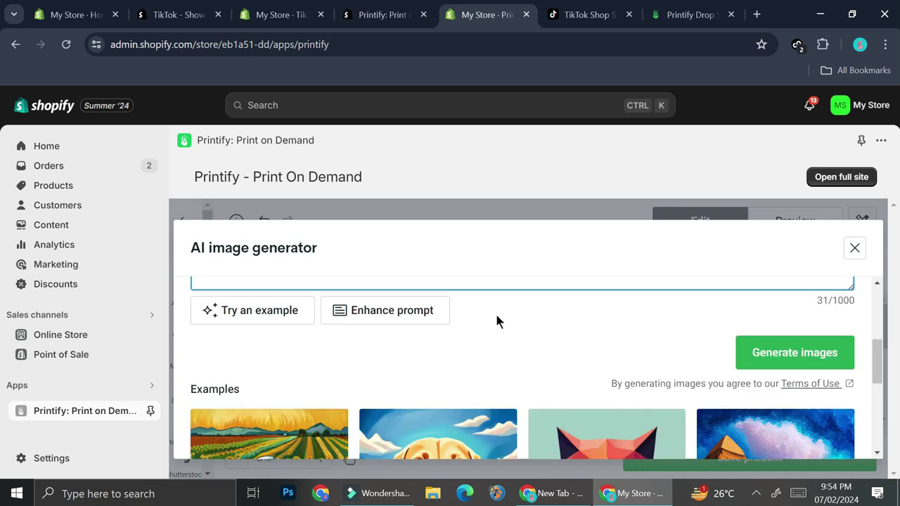
pyautogui.click(809, 353)
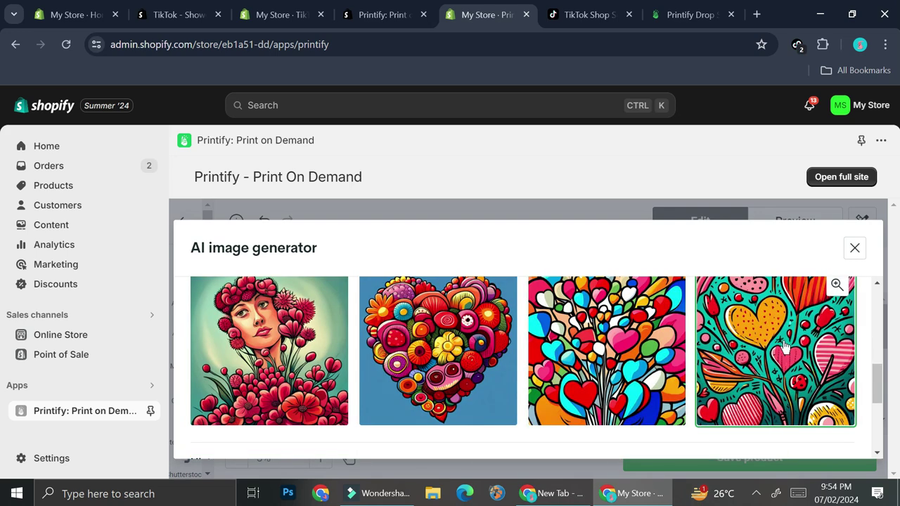
# Place the third generated image, the bouquet of multicoloured hearts, on the T-shirt's front side.
pyautogui.scroll(1, 785, 346)
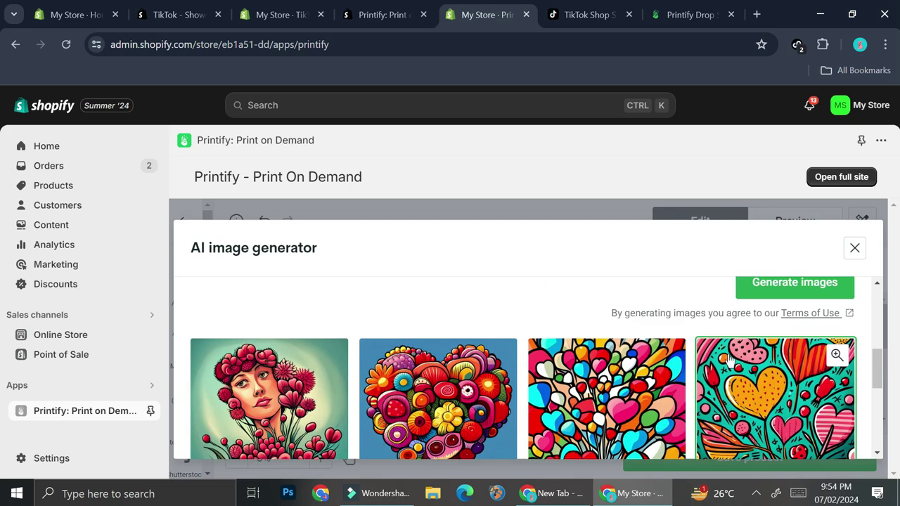
pyautogui.scroll(-1, 577, 380)
pyautogui.click(603, 355)
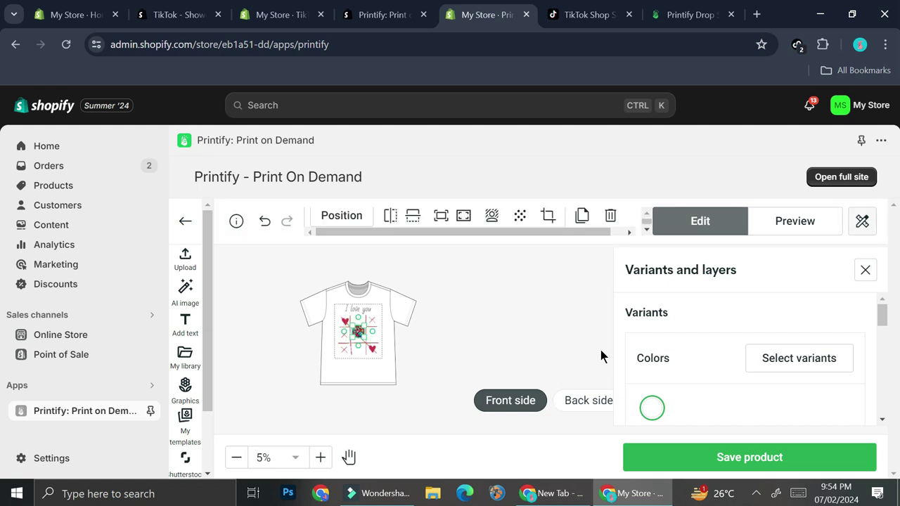
# Delete the "I love you" text and the tic-tac-toe graphic from the T-shirt's front side.
pyautogui.click(365, 310)
pyautogui.press('Delete')
pyautogui.click(367, 311)
pyautogui.press('Delete')
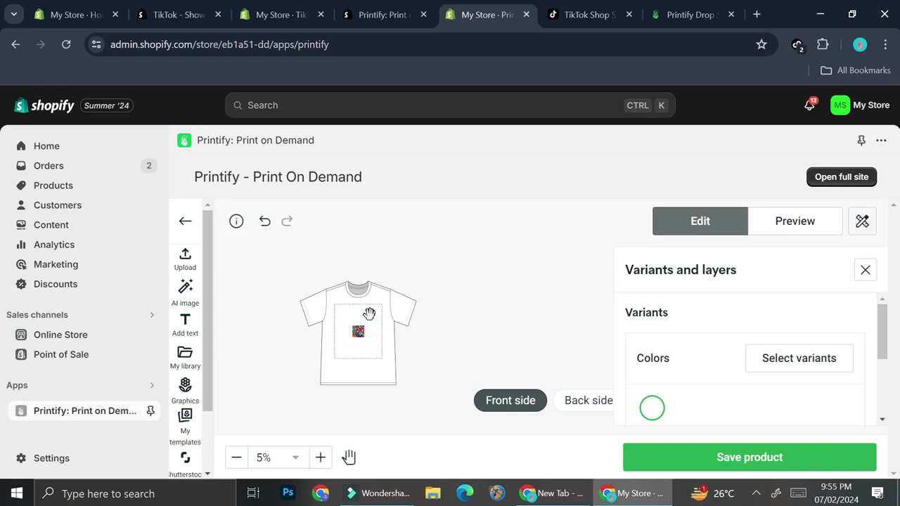
# Enlarge the generated hearts image to span the full width of the front print area.
pyautogui.click(360, 331)
pyautogui.moveTo(369, 332); pyautogui.dragTo(395, 298)
pyautogui.click(444, 337)
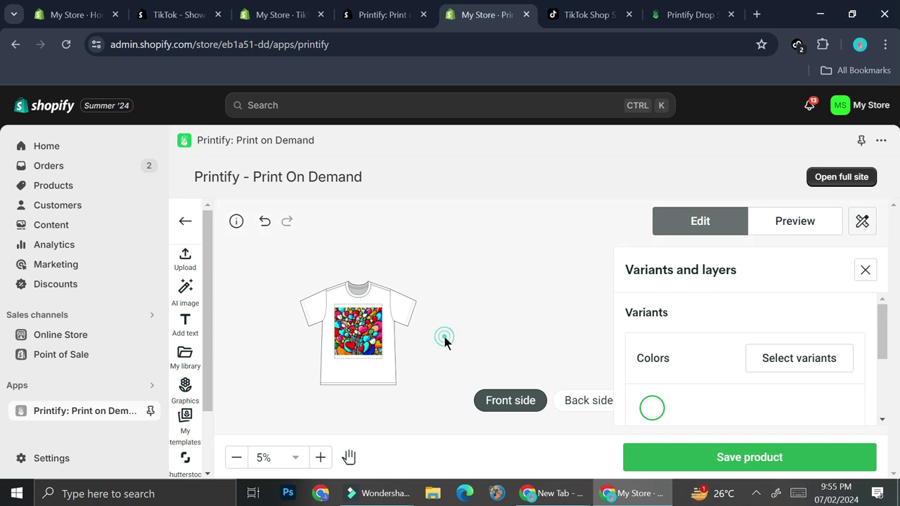
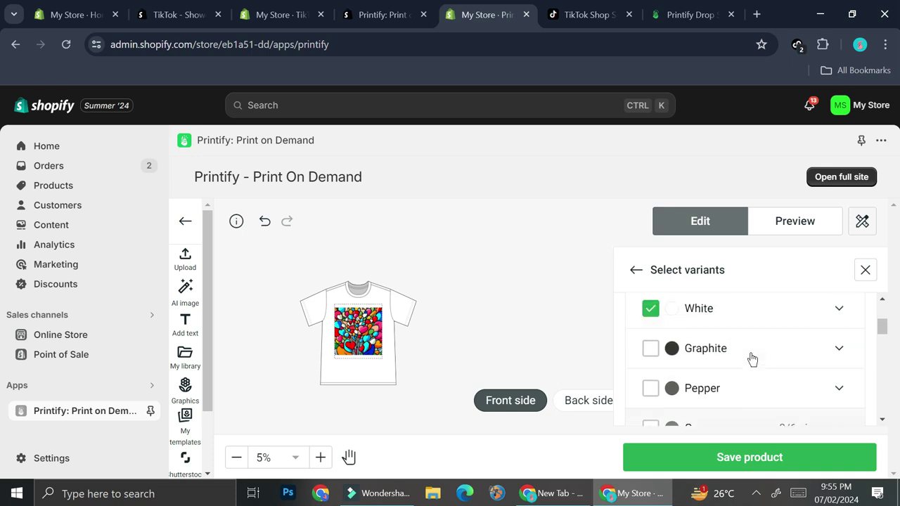
# Select additional colour variants for the T-shirt, including Black and Ivory.
pyautogui.scroll(-1, 743, 348)
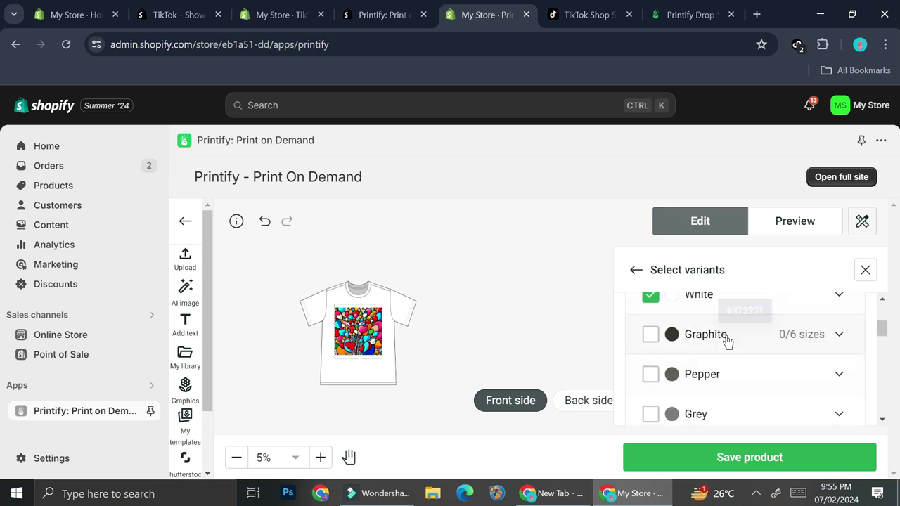
pyautogui.scroll(-8, 696, 330)
pyautogui.scroll(2, 703, 344)
pyautogui.scroll(-3, 669, 357)
pyautogui.click(650, 320)
pyautogui.click(657, 400)
pyautogui.scroll(6, 673, 351)
pyautogui.scroll(-2, 654, 298)
pyautogui.click(651, 353)
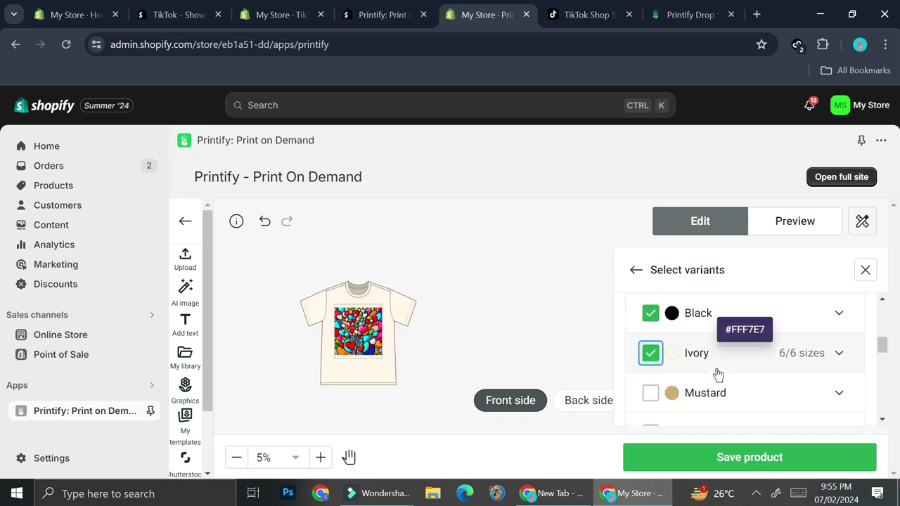
# Preview the T-shirt design and examine it on the Person 1 mockup and other model views.
pyautogui.click(793, 221)
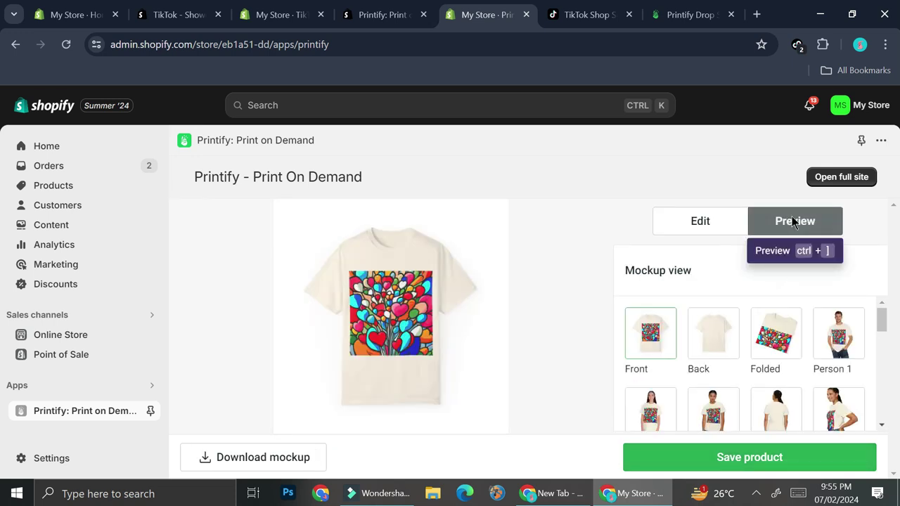
pyautogui.click(654, 397)
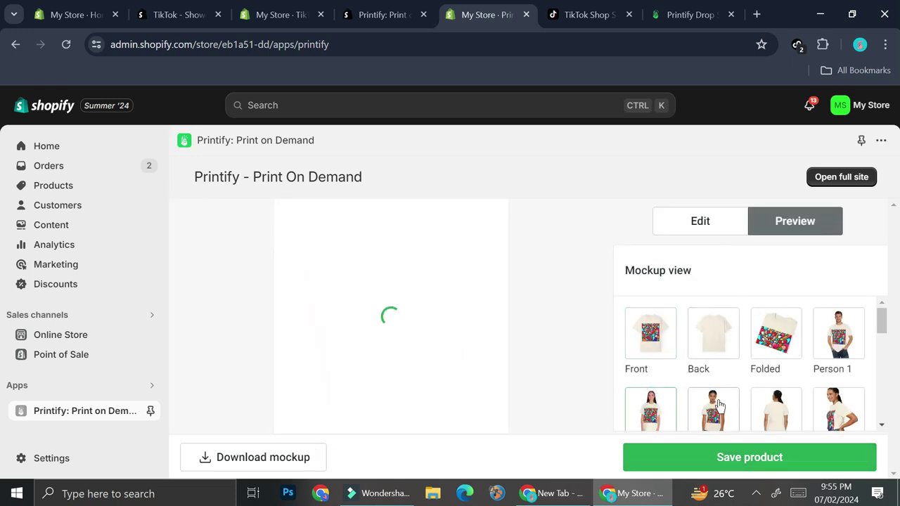
pyautogui.click(840, 339)
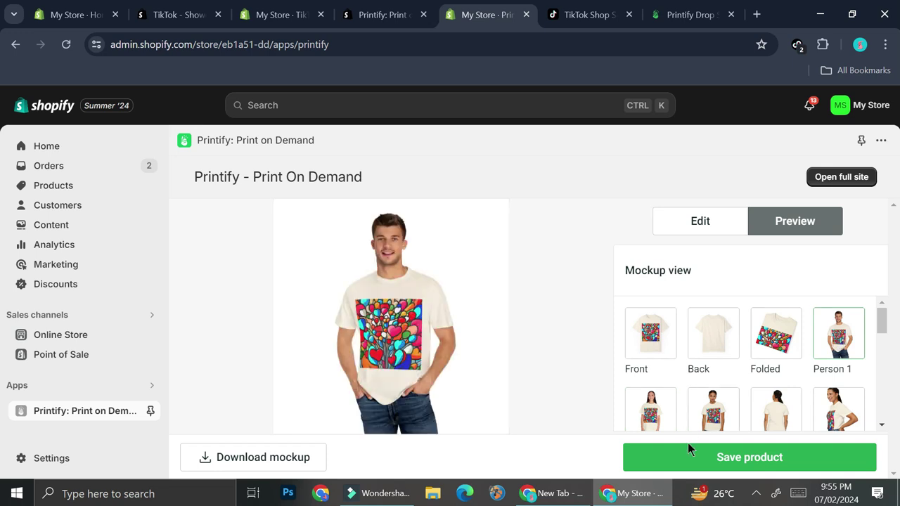
pyautogui.click(834, 410)
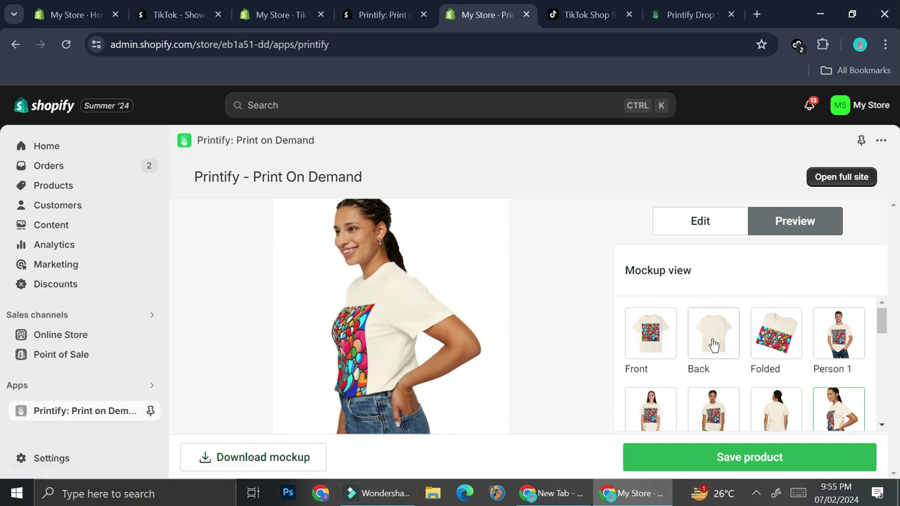
# Check the T-shirt's front mockup and mockup colours, and save the product design.
pyautogui.click(671, 338)
pyautogui.scroll(-2, 734, 416)
pyautogui.scroll(-3, 734, 416)
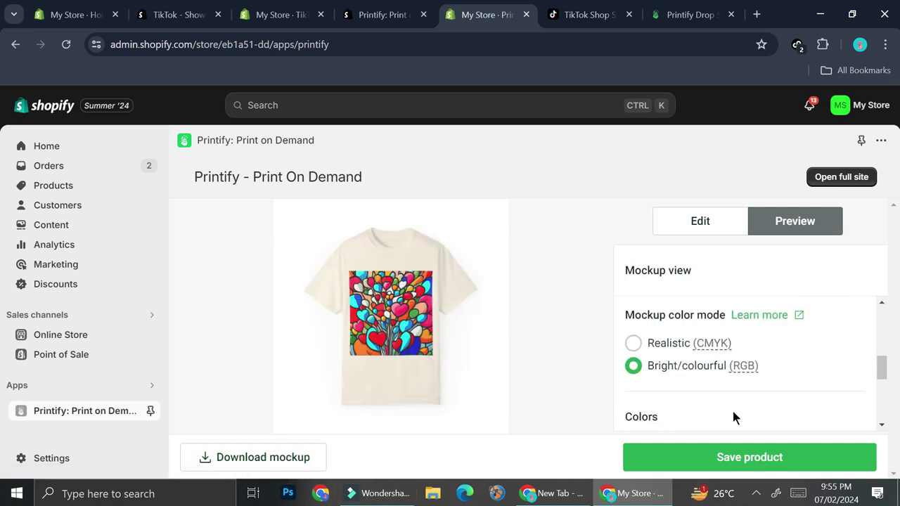
pyautogui.scroll(-3, 707, 363)
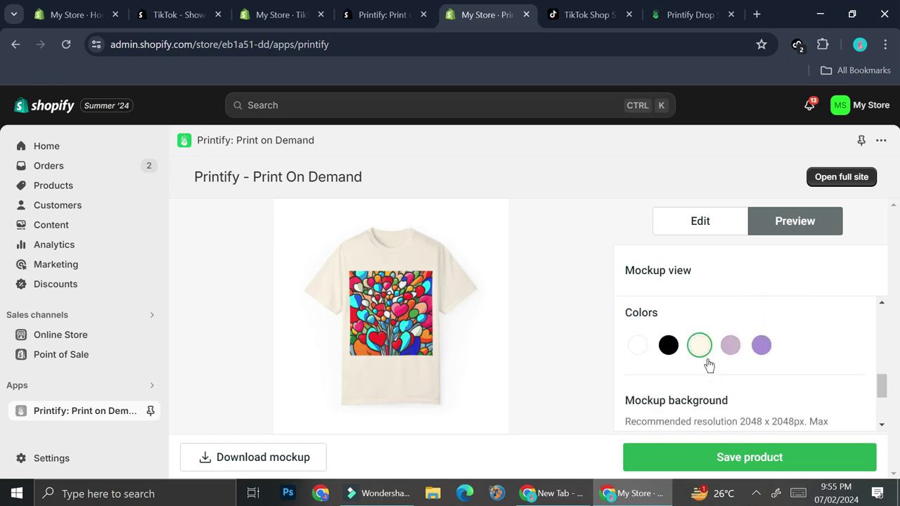
pyautogui.click(737, 458)
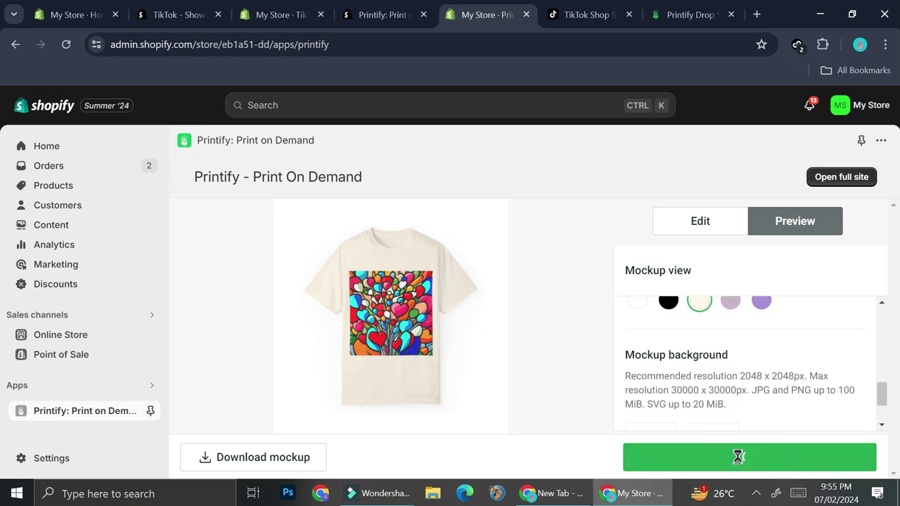
# Set the listing's title image color to Black.
pyautogui.scroll(-4, 464, 352)
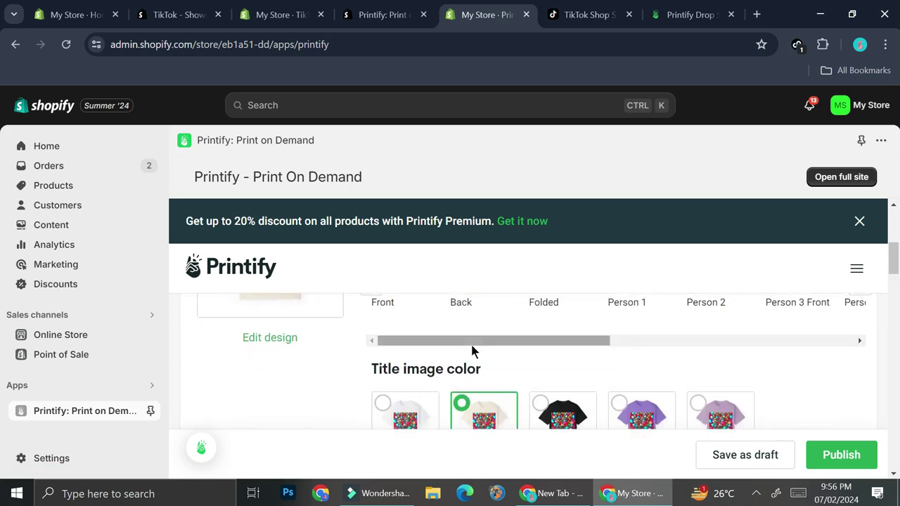
pyautogui.scroll(1, 485, 359)
pyautogui.click(549, 362)
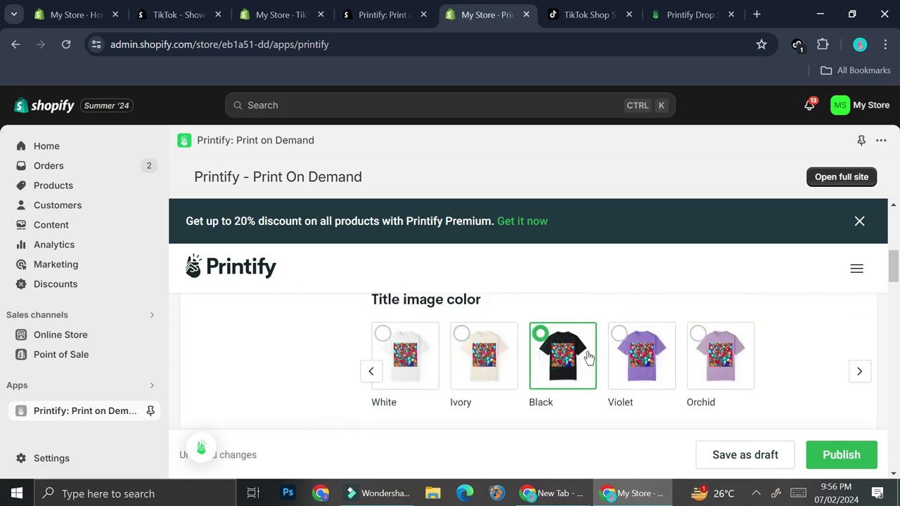
# Review the T-shirt's listing details, including the title, description, shipping information and the pricing of each size.
pyautogui.scroll(2, 583, 359)
pyautogui.scroll(-10, 589, 358)
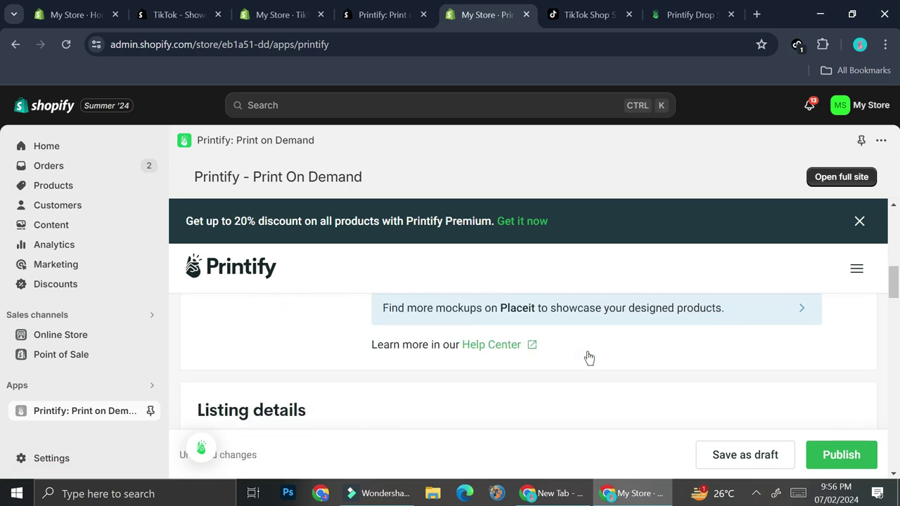
pyautogui.scroll(2, 471, 330)
pyautogui.scroll(-2, 441, 332)
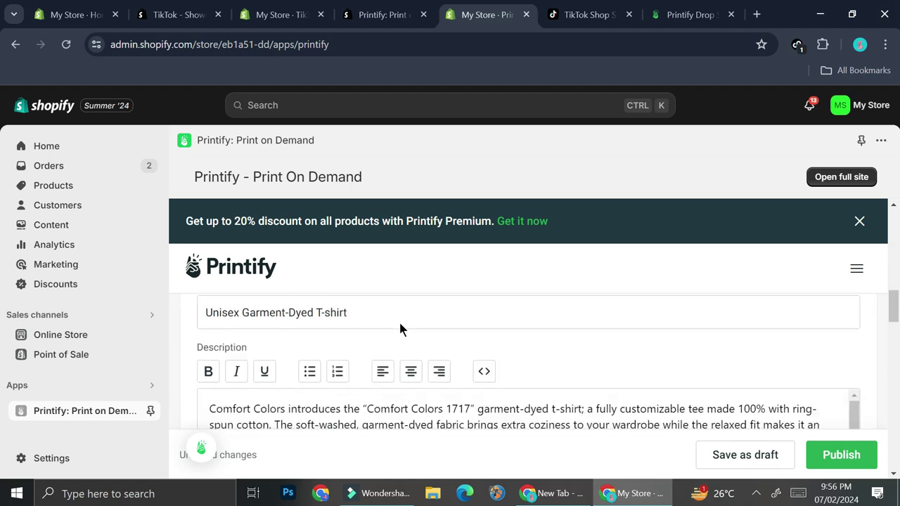
pyautogui.scroll(-2, 361, 311)
pyautogui.scroll(2, 373, 323)
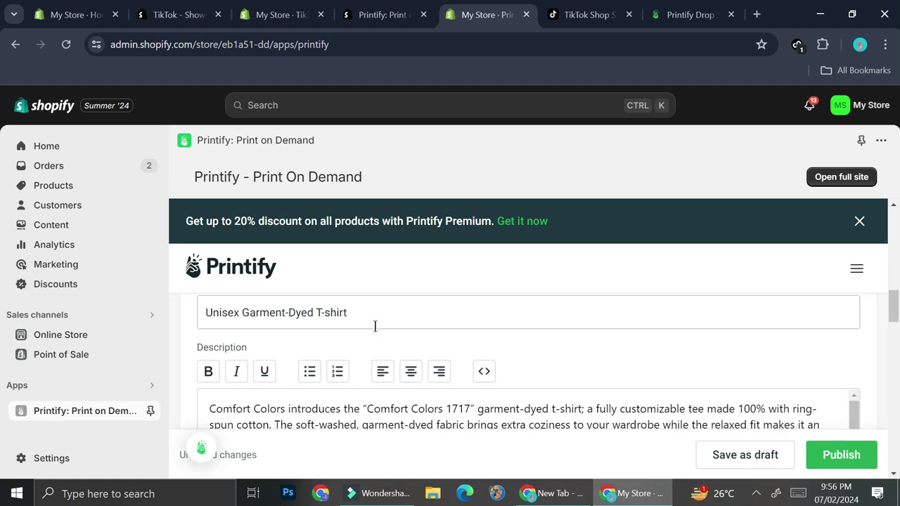
pyautogui.scroll(1, 316, 329)
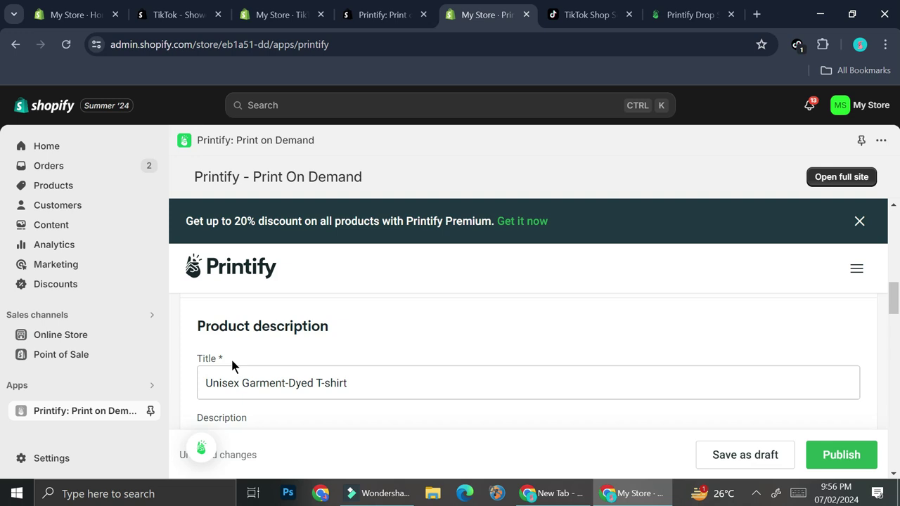
pyautogui.scroll(-2, 206, 374)
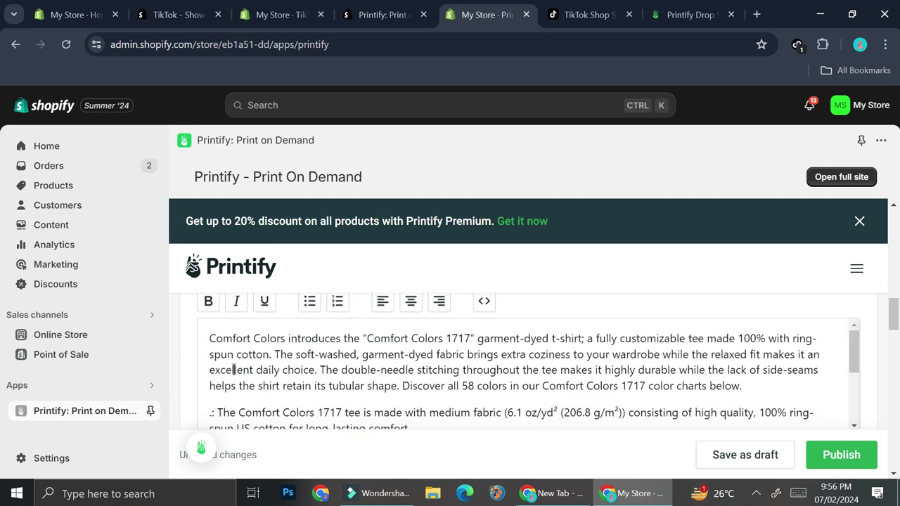
pyautogui.scroll(-2, 256, 357)
pyautogui.scroll(-6, 298, 359)
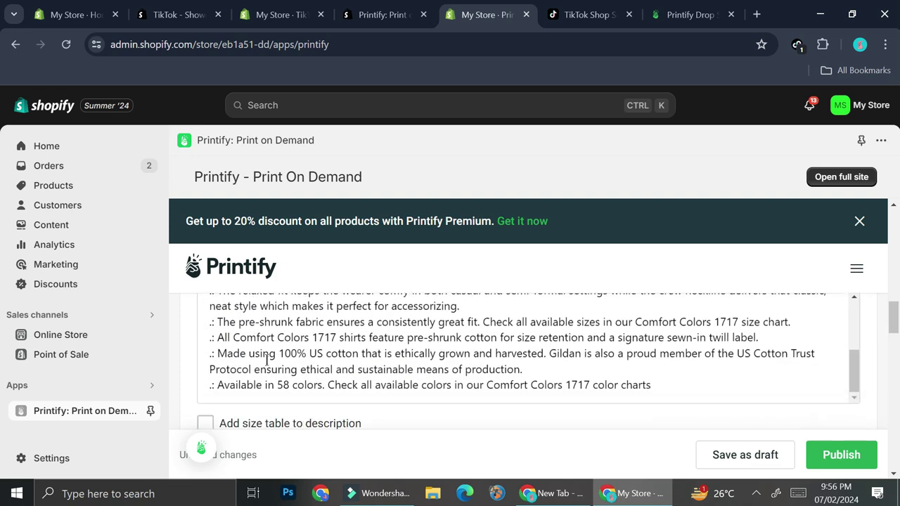
pyautogui.scroll(-6, 301, 357)
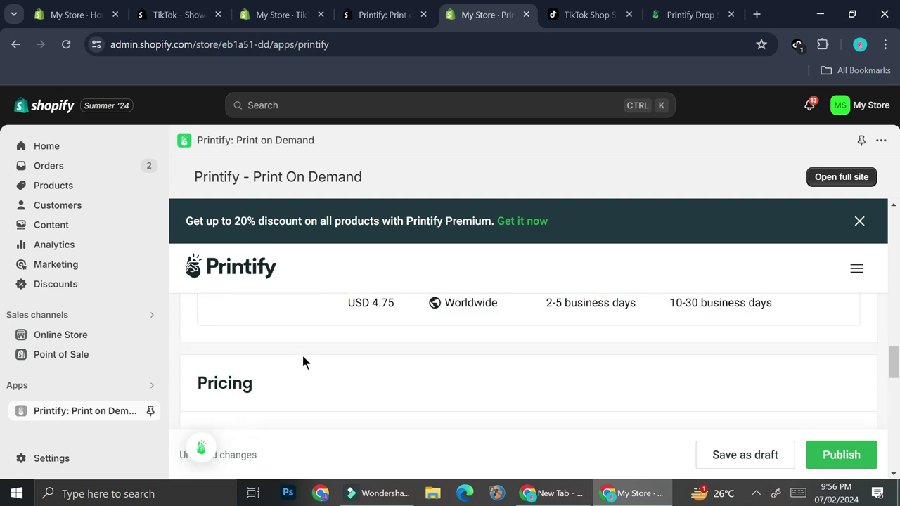
pyautogui.scroll(-3, 304, 361)
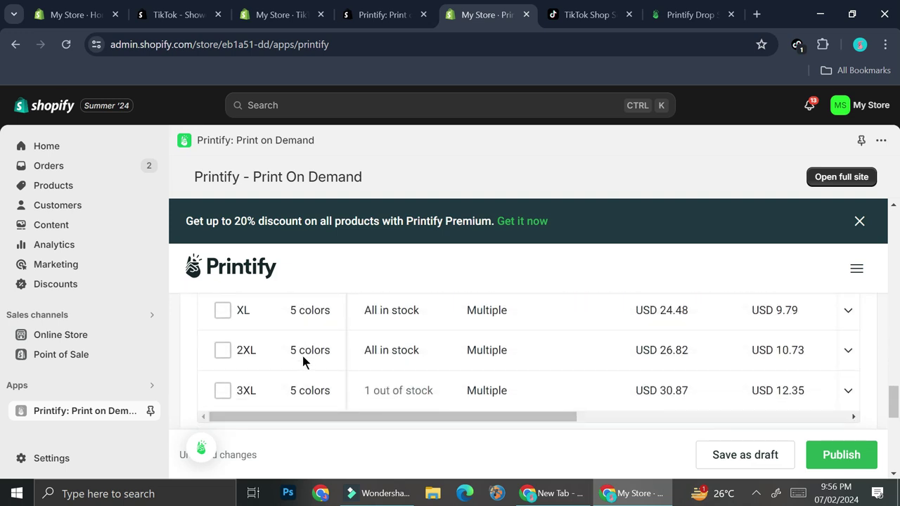
# Publish the T-shirt to the Shopify store, keeping Mockups among the details included in publishing.
pyautogui.scroll(-10, 302, 355)
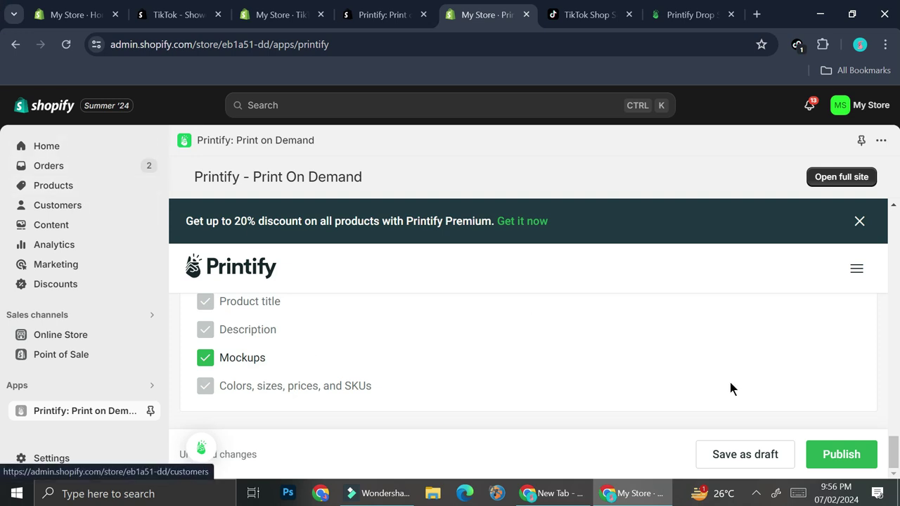
pyautogui.click(846, 456)
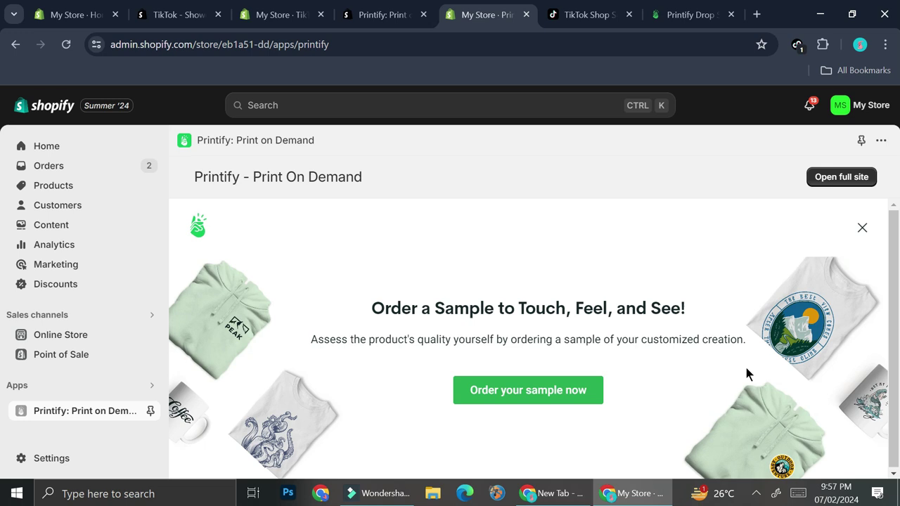
# Open the newly published Unisex Garment-Dyed T-shirt with the hearts design from the store's product list.
pyautogui.click(81, 185)
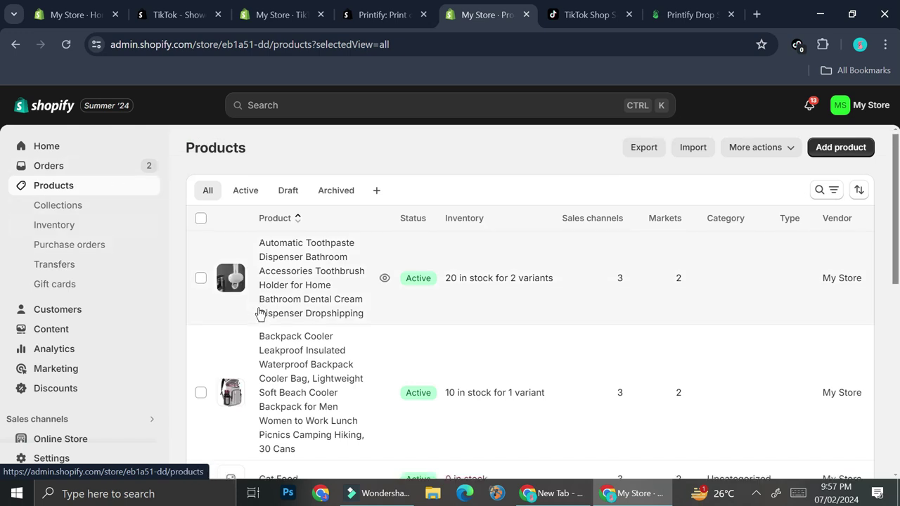
pyautogui.scroll(-3, 257, 311)
pyautogui.scroll(-4, 257, 311)
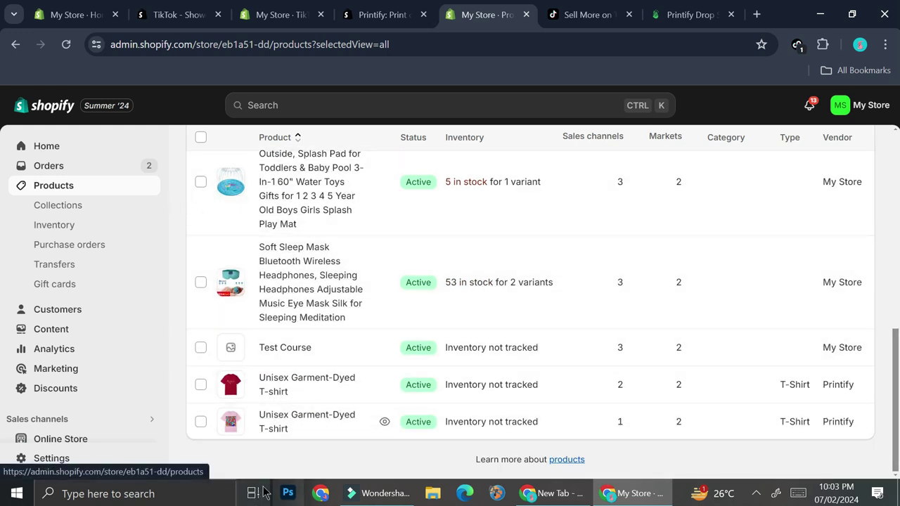
pyautogui.click(294, 420)
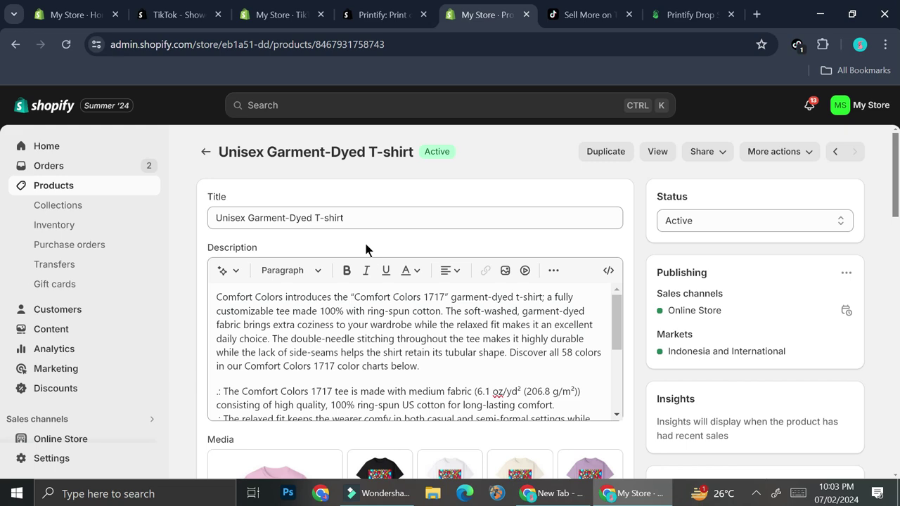
# Examine the T-shirt's product page, including its description, media, colour and size variants, purchase options and search engine listing.
pyautogui.scroll(-3, 366, 247)
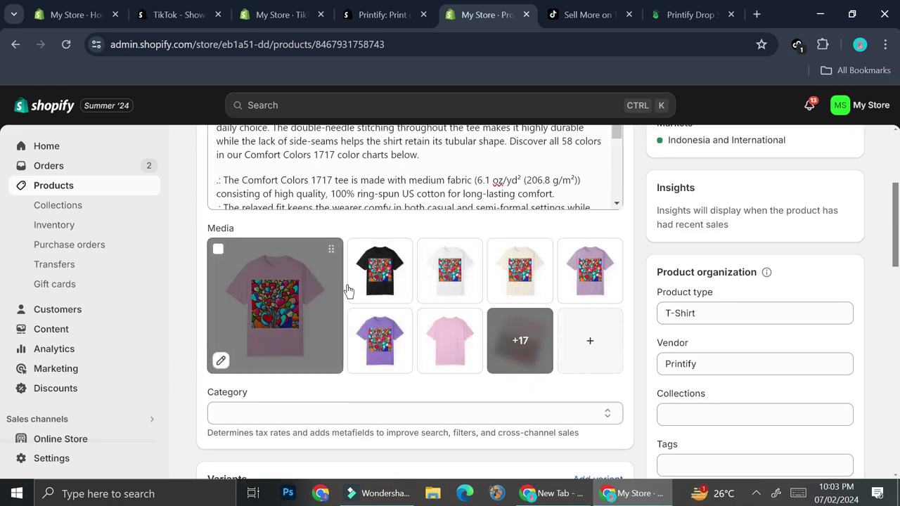
pyautogui.moveTo(497, 286); pyautogui.dragTo(430, 288)
pyautogui.scroll(-3, 415, 316)
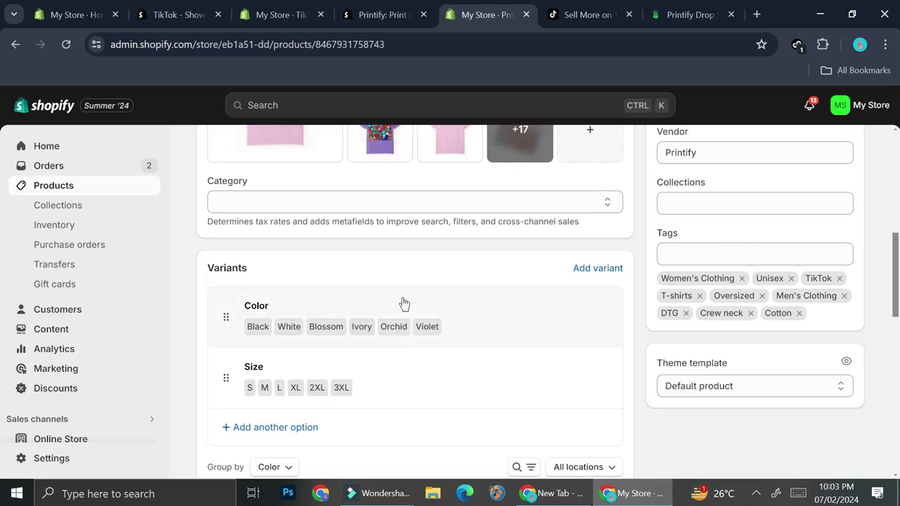
pyautogui.scroll(-1, 404, 237)
pyautogui.scroll(1, 414, 215)
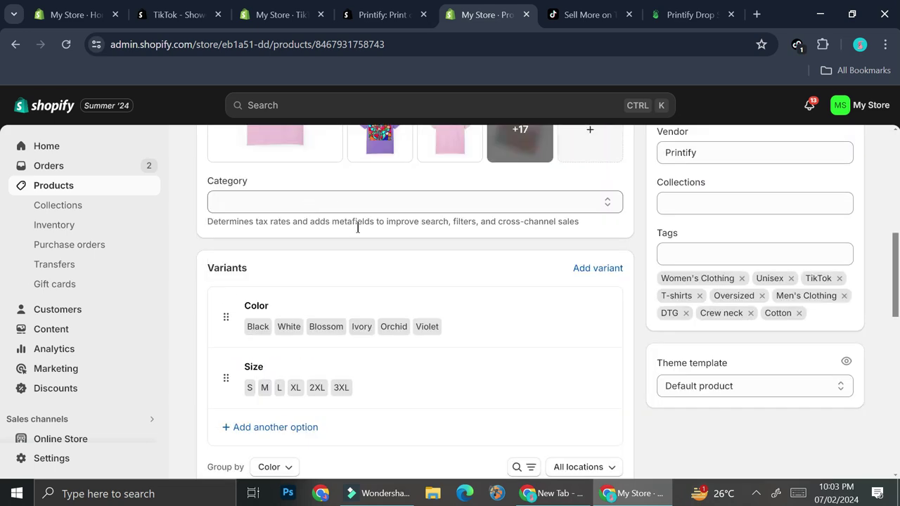
pyautogui.scroll(-10, 358, 227)
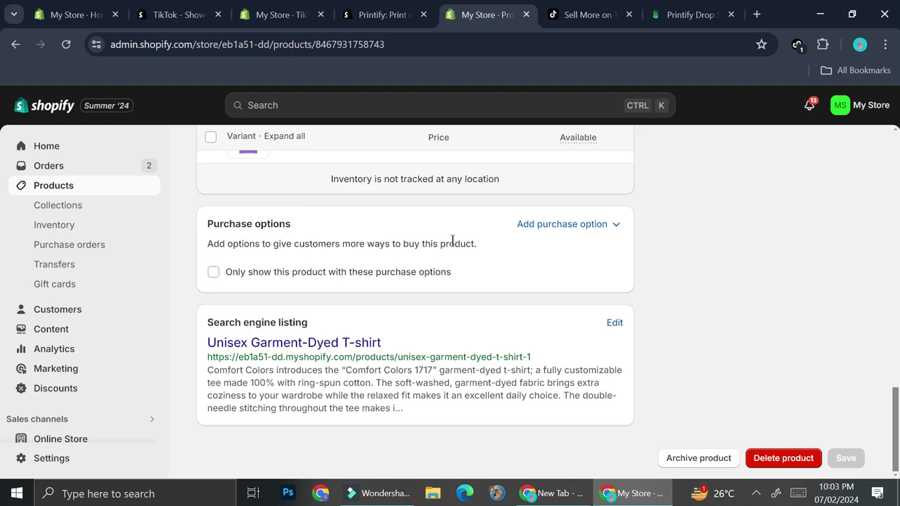
pyautogui.scroll(15, 452, 241)
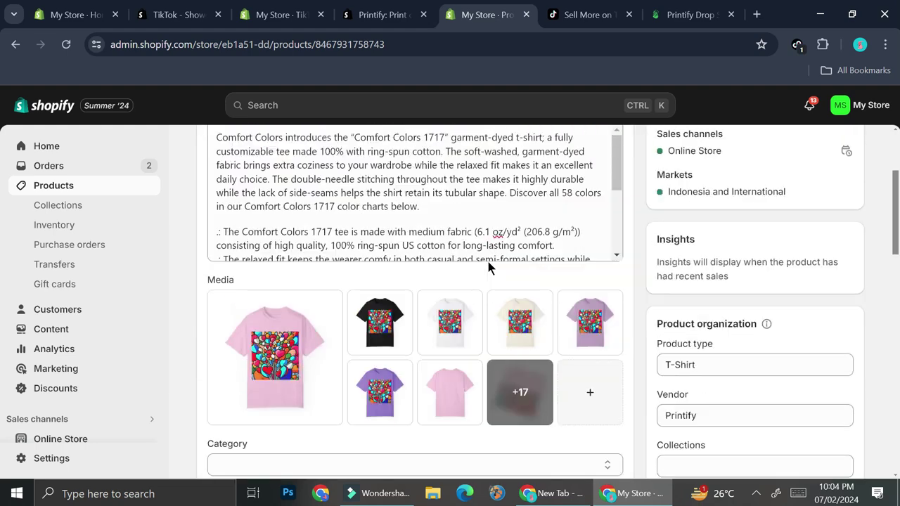
pyautogui.scroll(3, 490, 266)
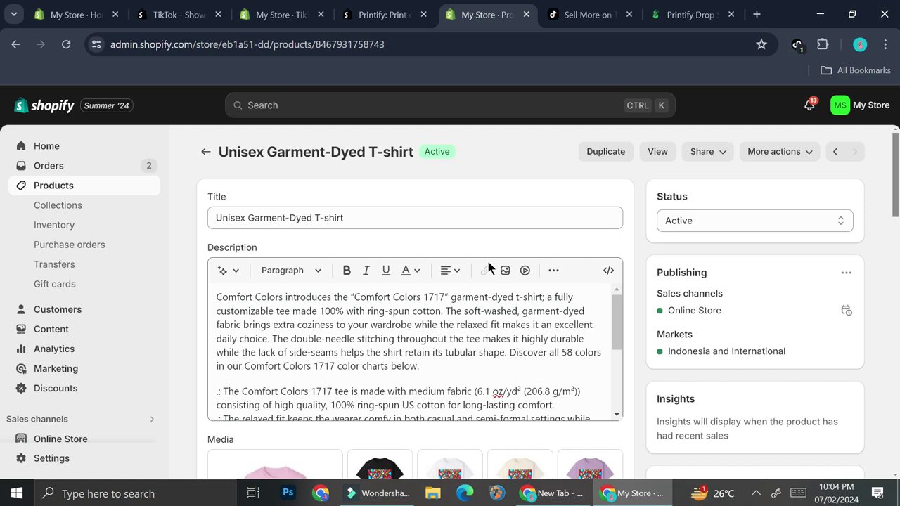
# Add TikTok to the T-shirt's sales channels, keeping Online Store selected.
pyautogui.click(847, 311)
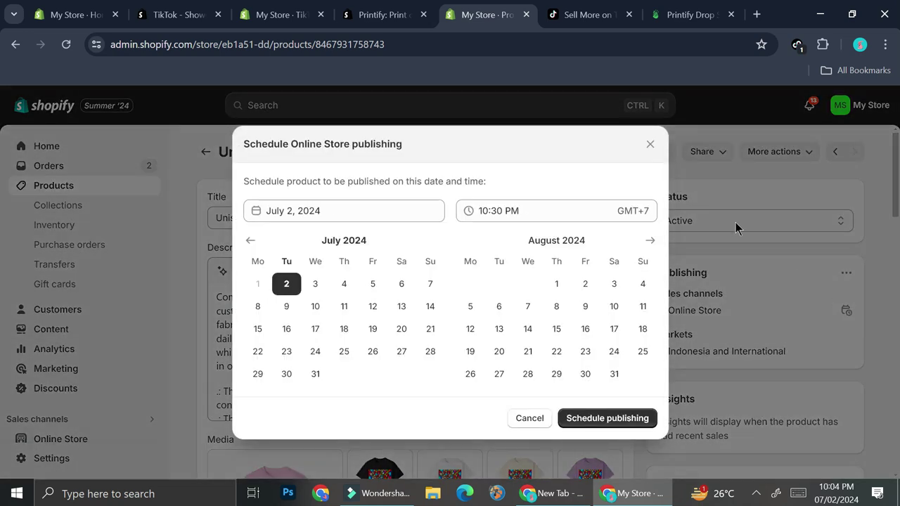
pyautogui.click(649, 147)
pyautogui.click(845, 272)
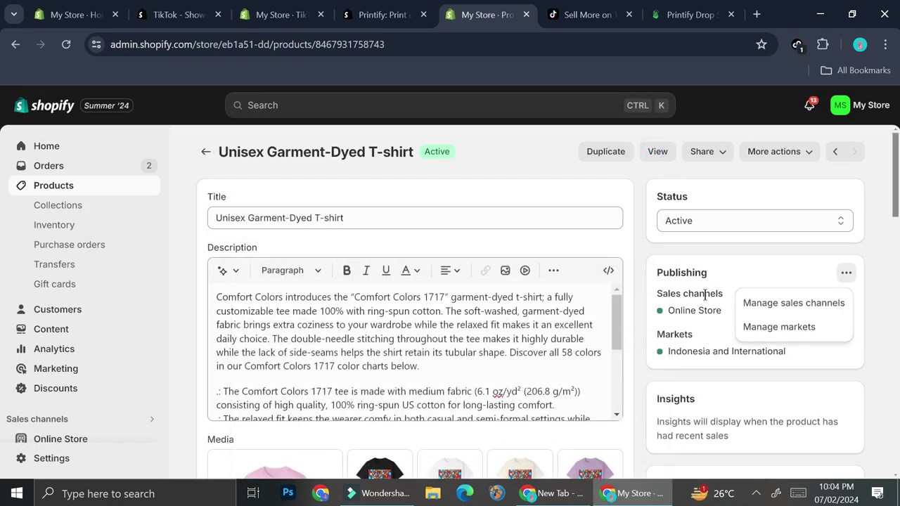
pyautogui.click(805, 302)
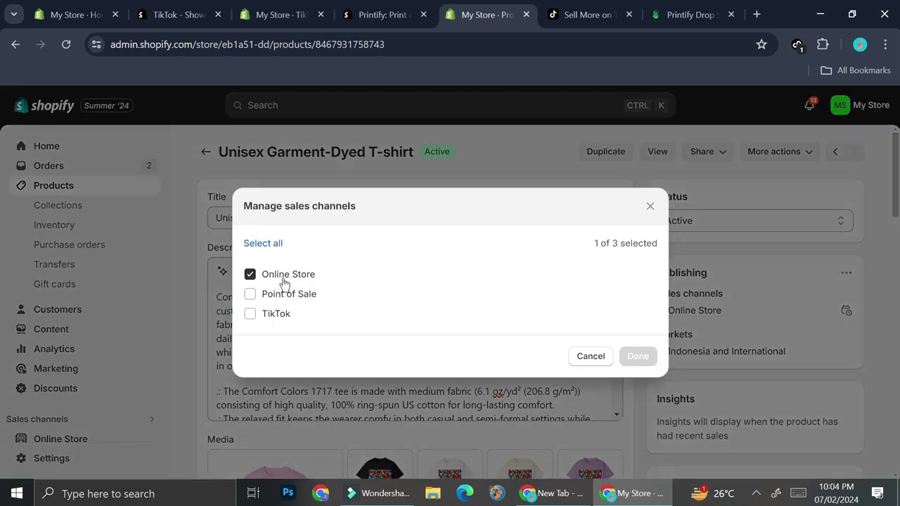
pyautogui.click(253, 314)
pyautogui.click(629, 359)
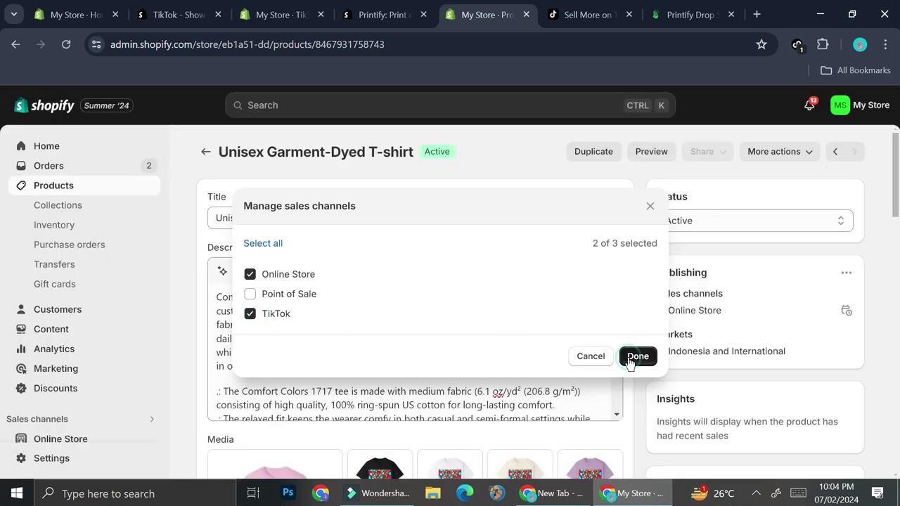